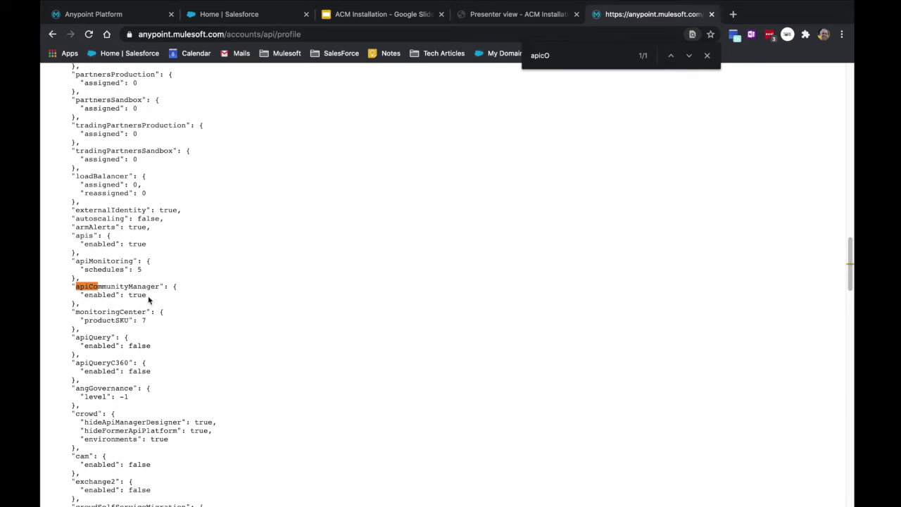
# Switch from the Anypoint profile to Salesforce Setup, find Users, and open the list of all users.
pyautogui.doubleClick(107, 295)
pyautogui.click(241, 20)
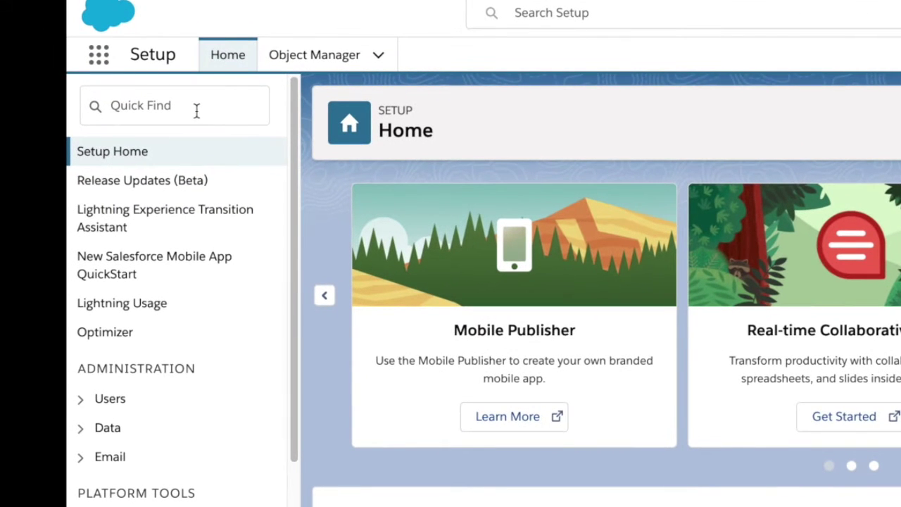
pyautogui.click(197, 111)
pyautogui.write('uS')
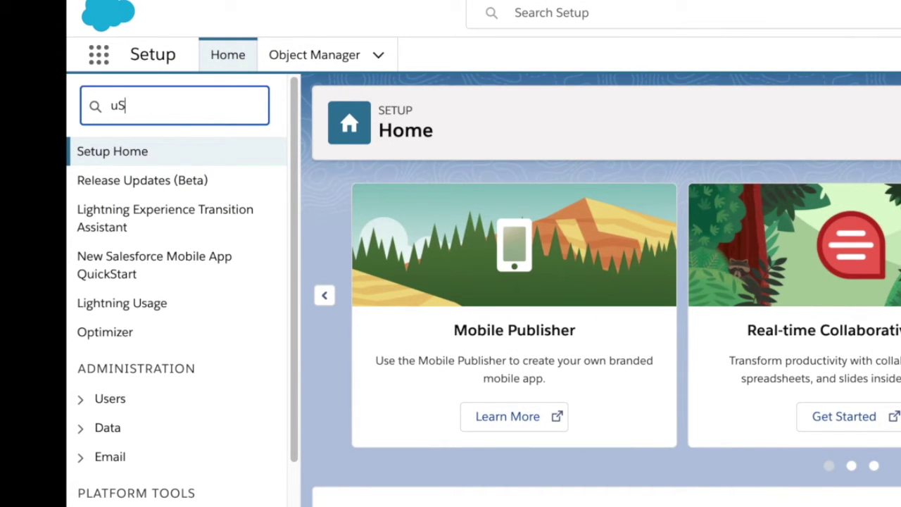
pyautogui.write('ERS')
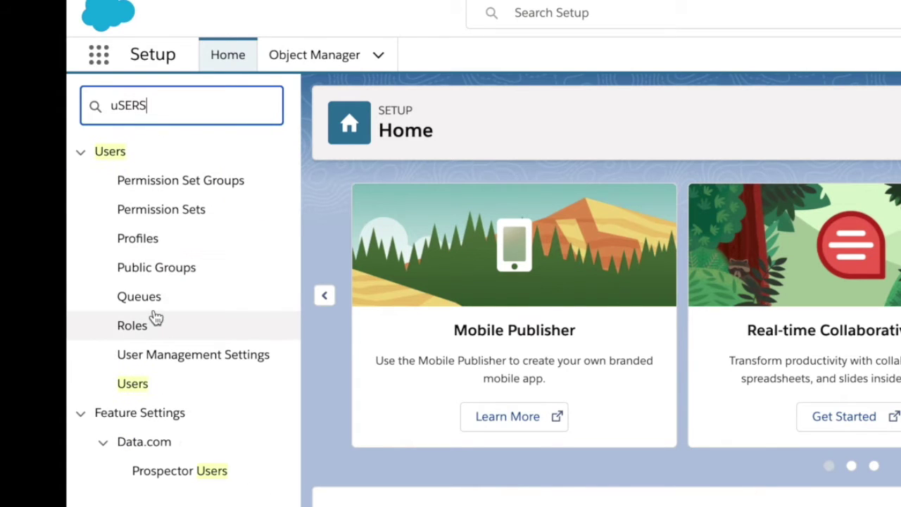
pyautogui.click(140, 393)
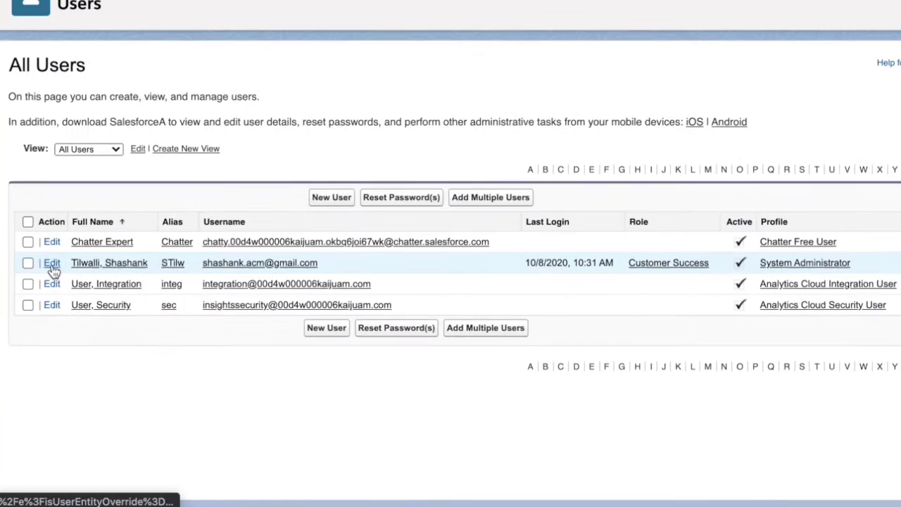
# Open the System Administrator's user record for editing and choose Customer Success as the role.
pyautogui.click(225, 344)
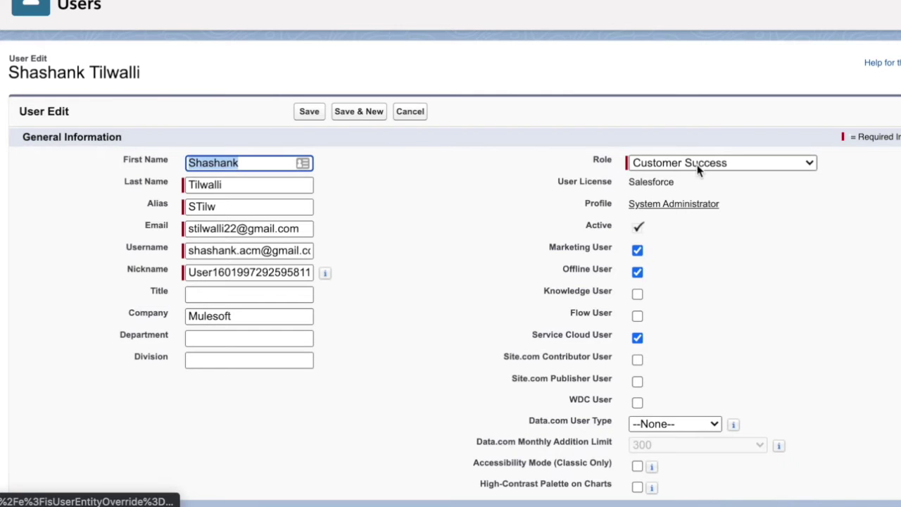
pyautogui.click(699, 167)
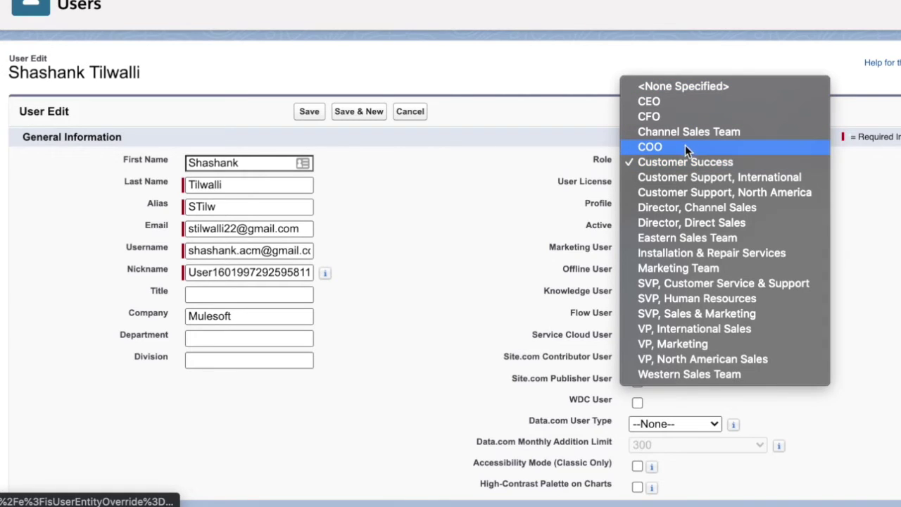
pyautogui.click(682, 162)
pyautogui.doubleClick(602, 160)
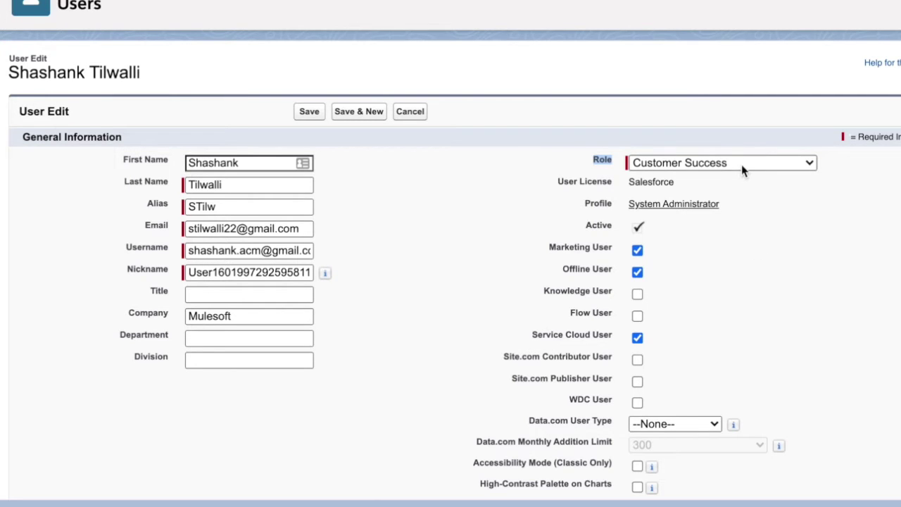
# Check that Salesforce CRM Content User is enabled for the administrator and save the user record.
pyautogui.scroll(-5, 754, 283)
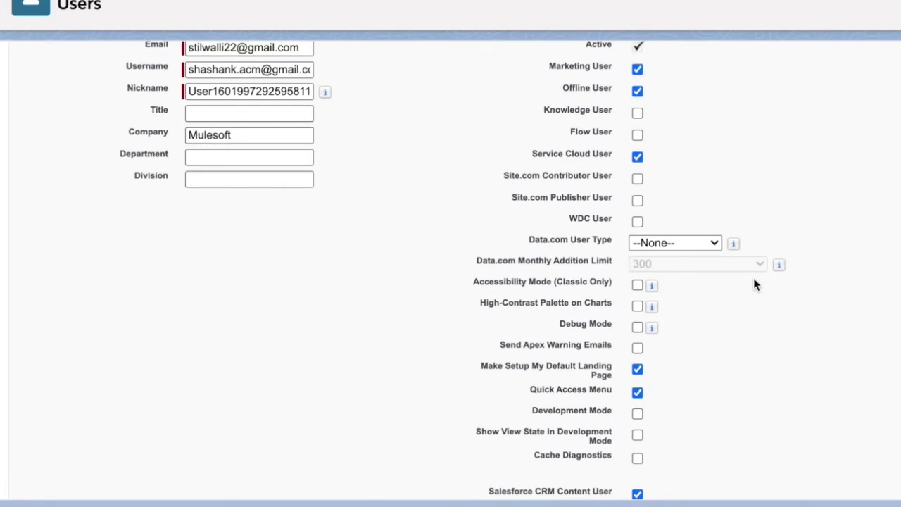
pyautogui.scroll(-7, 754, 284)
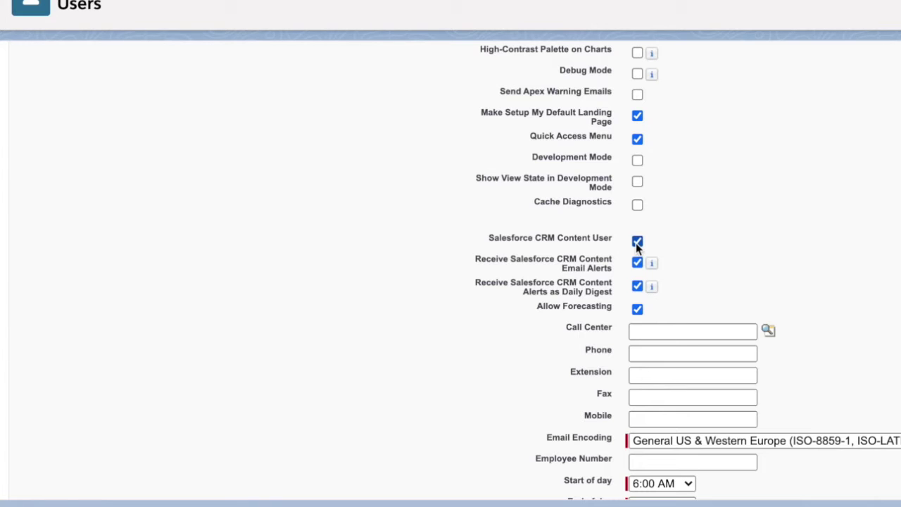
pyautogui.scroll(-10, 586, 264)
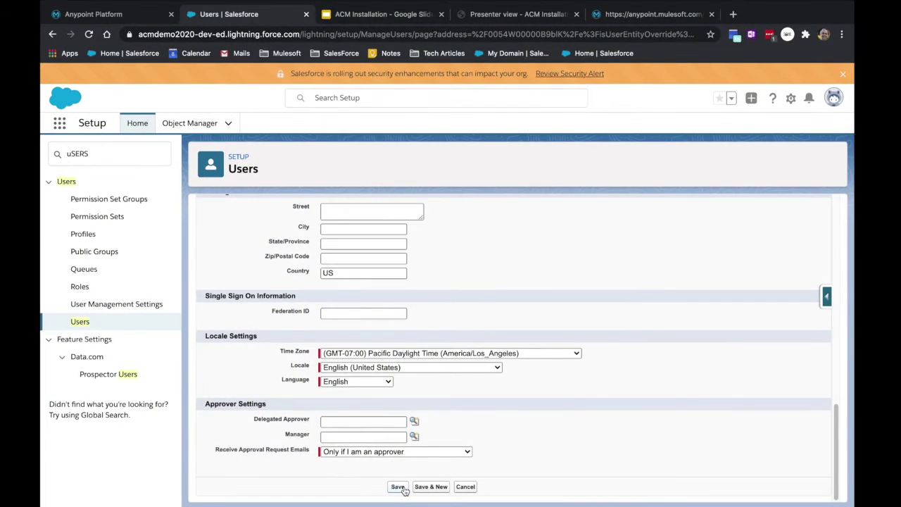
pyautogui.click(398, 487)
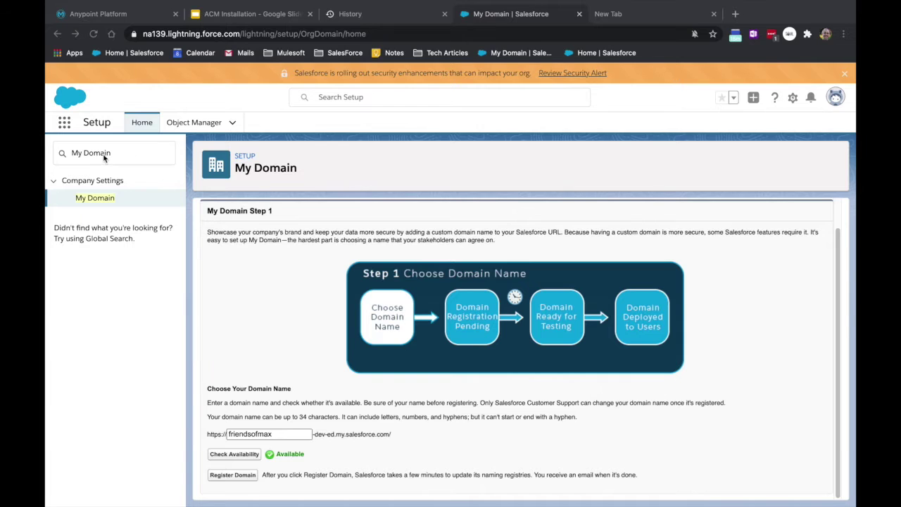
# Register friendsofmax as the org's custom domain name in My Domain.
pyautogui.doubleClick(105, 155)
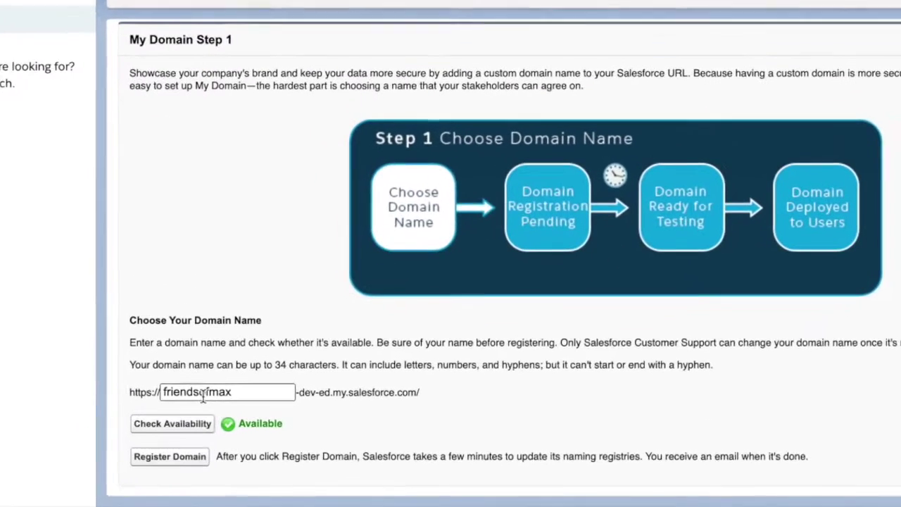
pyautogui.doubleClick(268, 434)
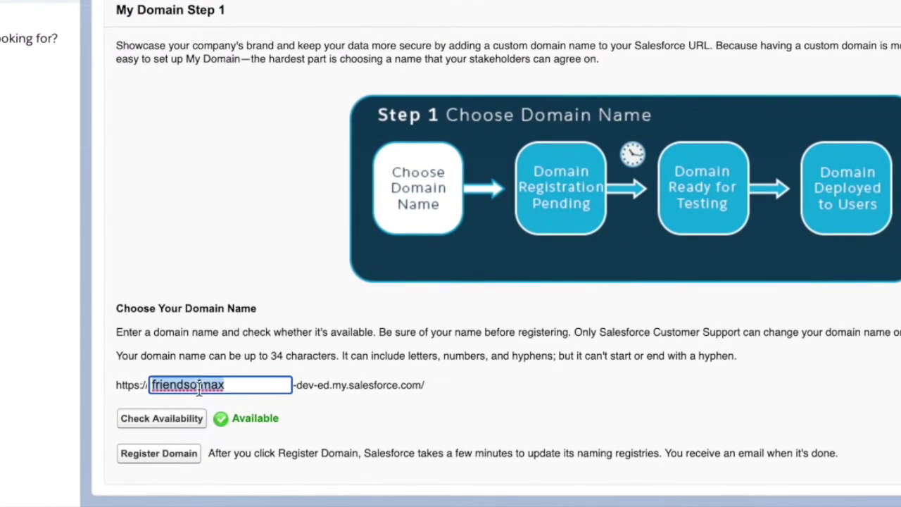
pyautogui.click(187, 456)
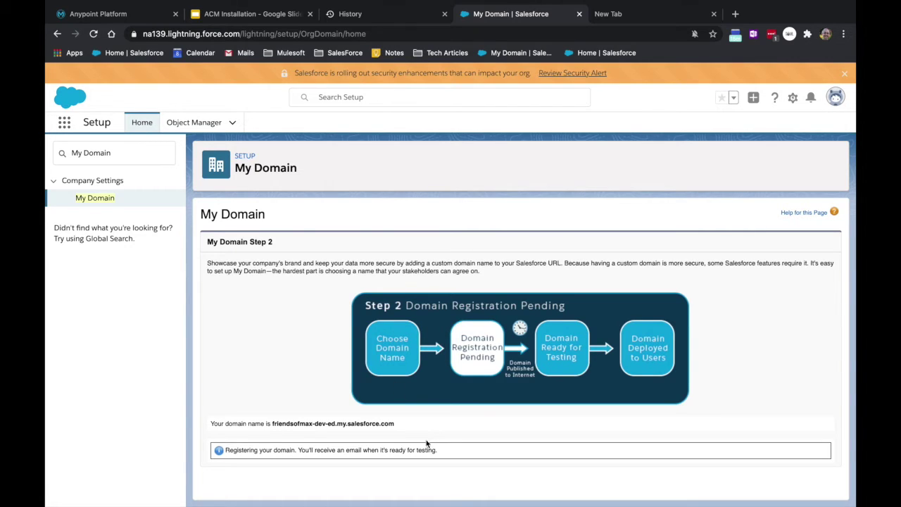
# Search Setup for "Commun" and open Communities Settings.
pyautogui.click(126, 156)
pyautogui.press('super+a')
pyautogui.write('C')
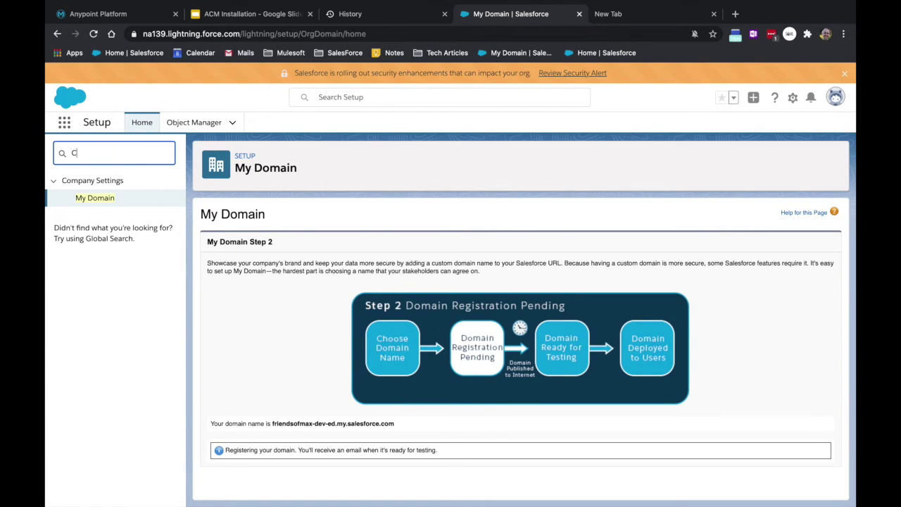
pyautogui.write('ommun')
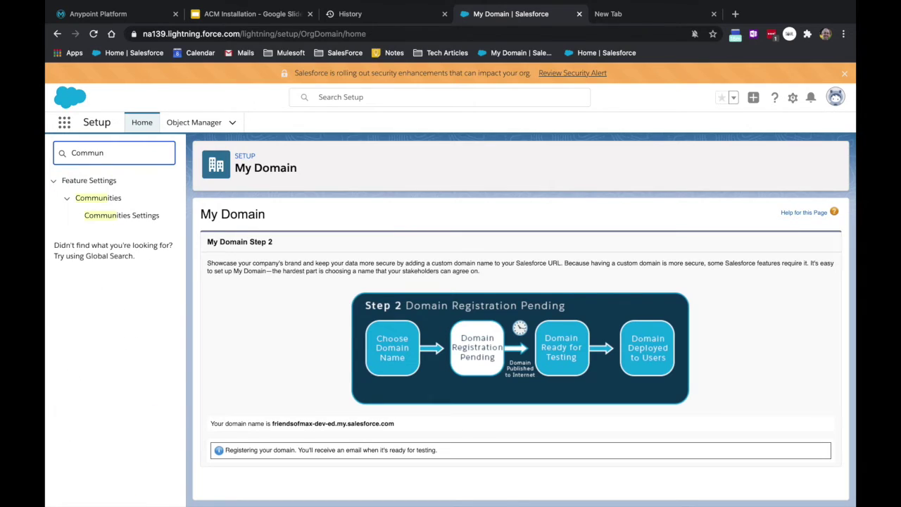
pyautogui.click(146, 219)
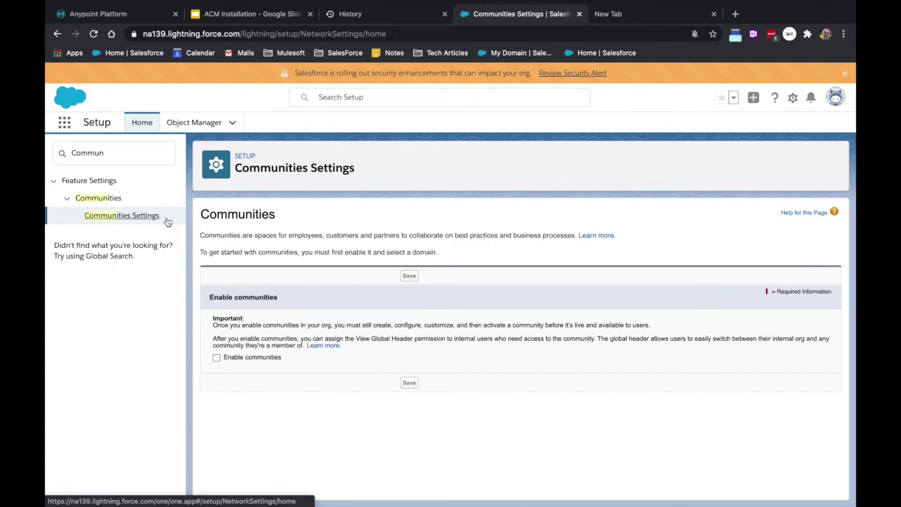
# Enable communities with the domain name friendsofmaxcommunity, check its availability, and save with confirmation.
pyautogui.click(216, 358)
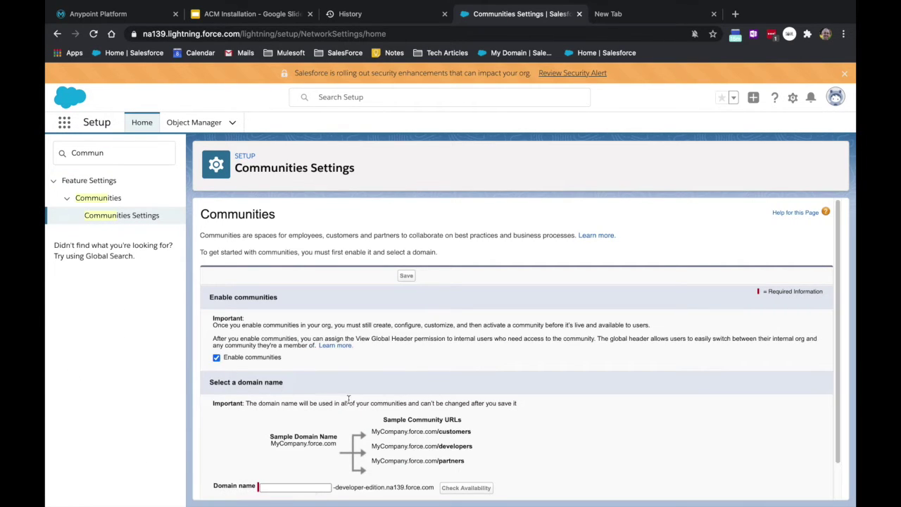
pyautogui.scroll(-1, 348, 399)
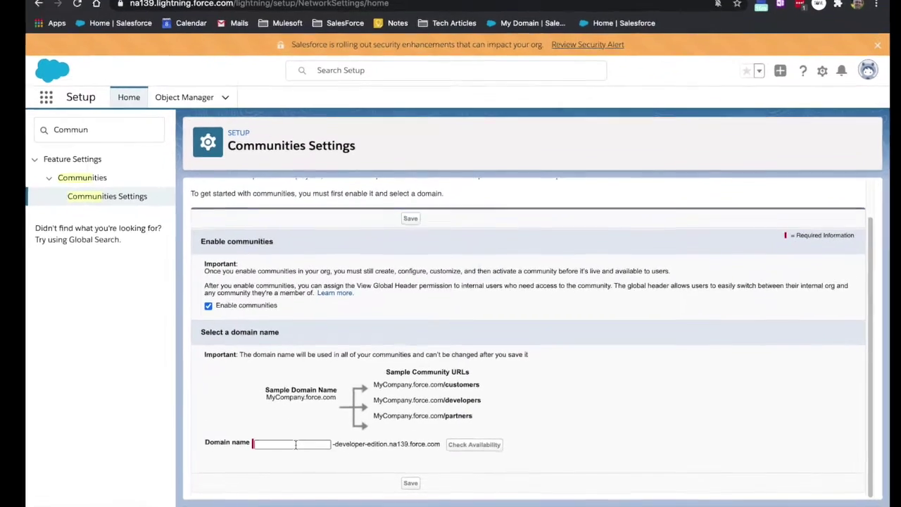
pyautogui.click(296, 444)
pyautogui.write('friendsofmaxcommunity')
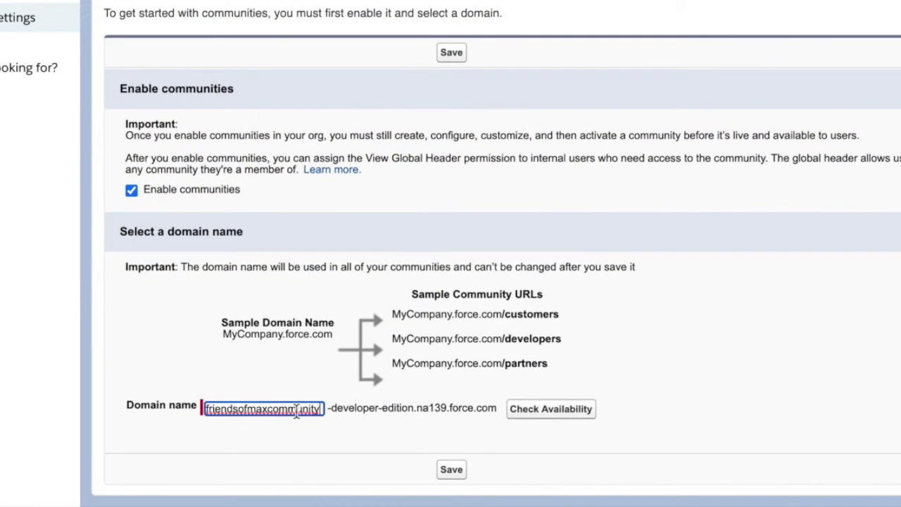
pyautogui.click(531, 411)
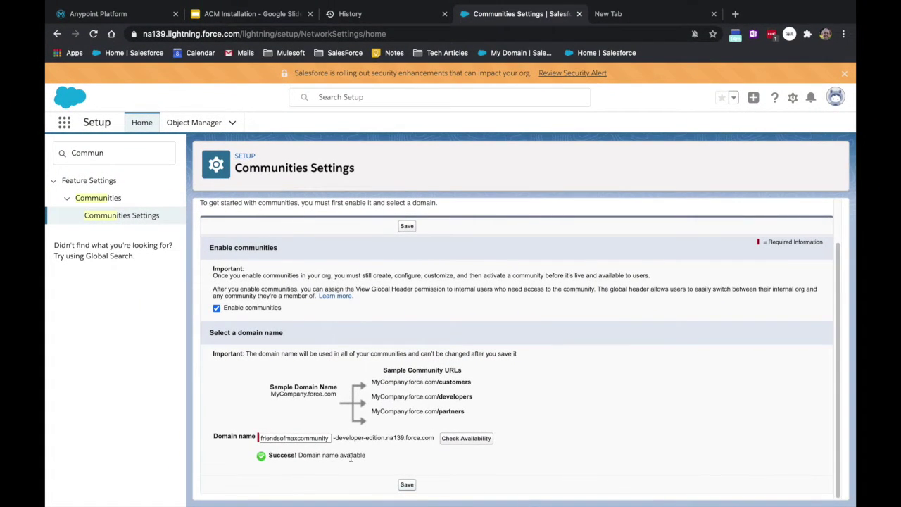
pyautogui.click(407, 486)
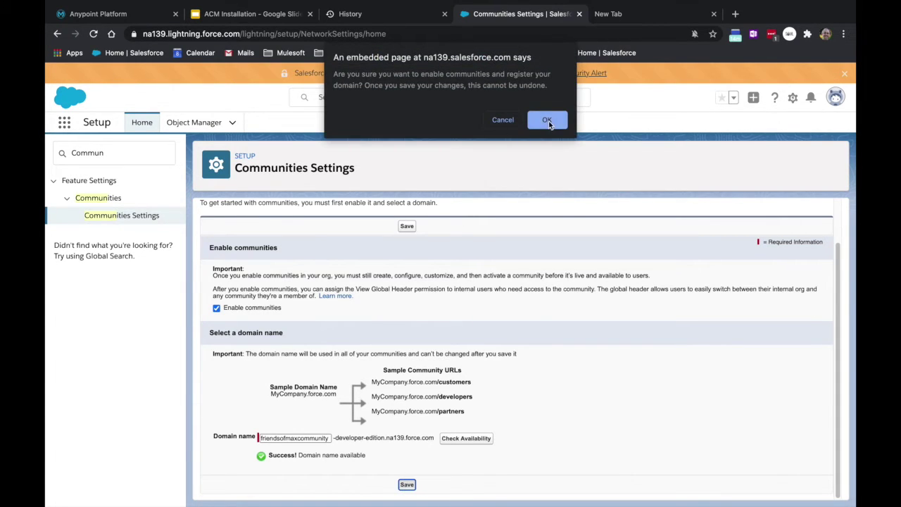
pyautogui.click(551, 120)
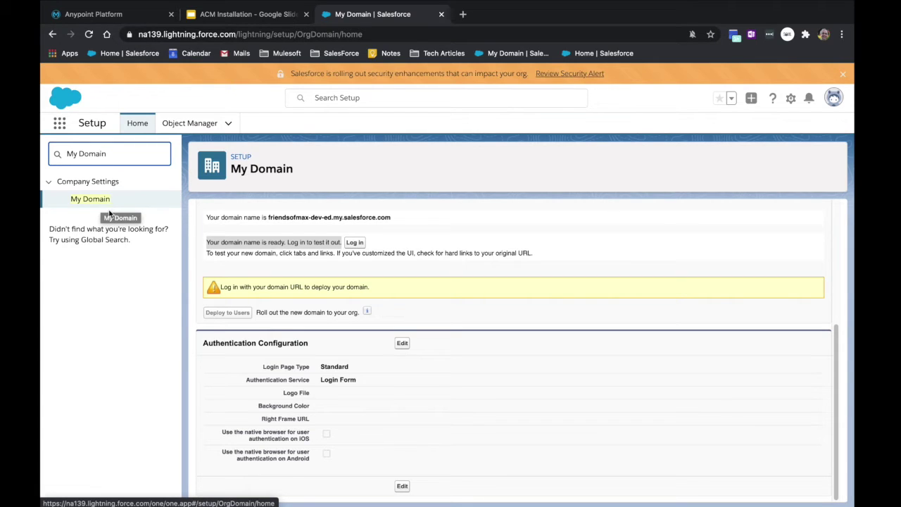
# Return to My Domain and log in through the new friendsofmax-dev-ed domain to test it.
pyautogui.click(106, 205)
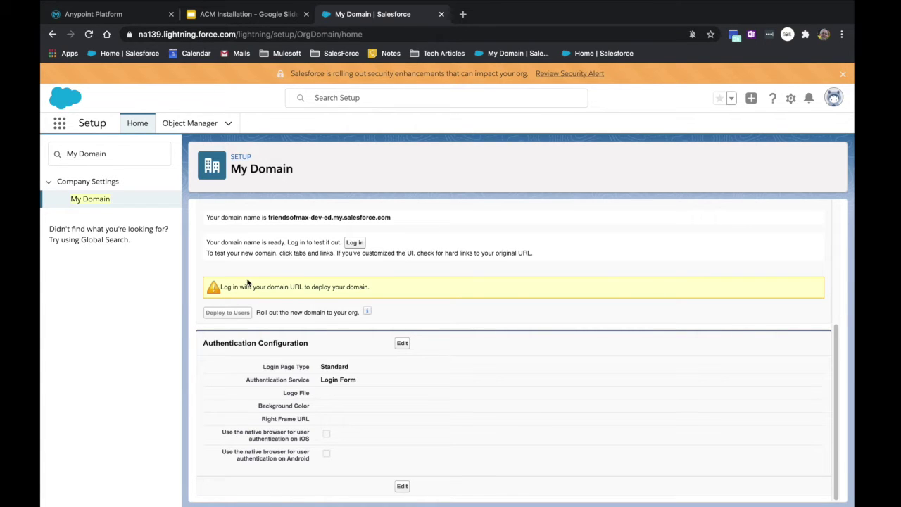
pyautogui.moveTo(207, 242); pyautogui.dragTo(335, 242)
pyautogui.moveTo(295, 201); pyautogui.dragTo(308, 204)
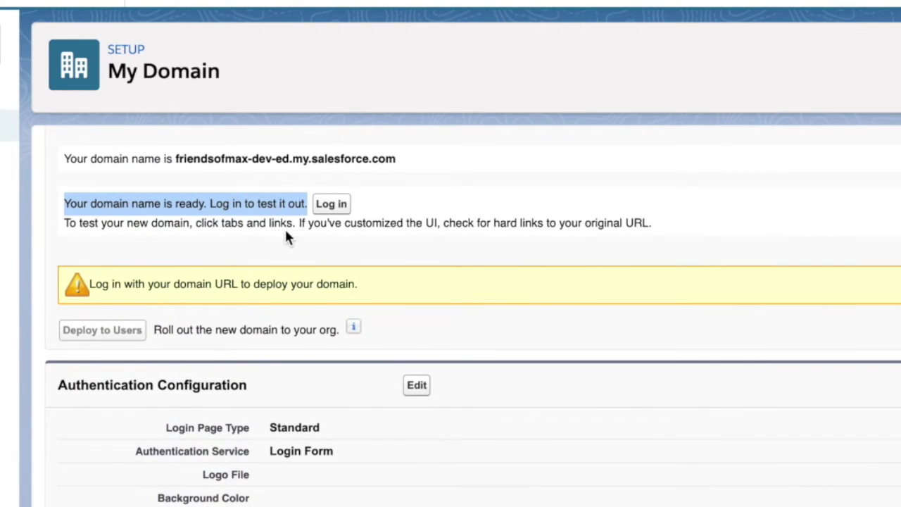
pyautogui.click(372, 204)
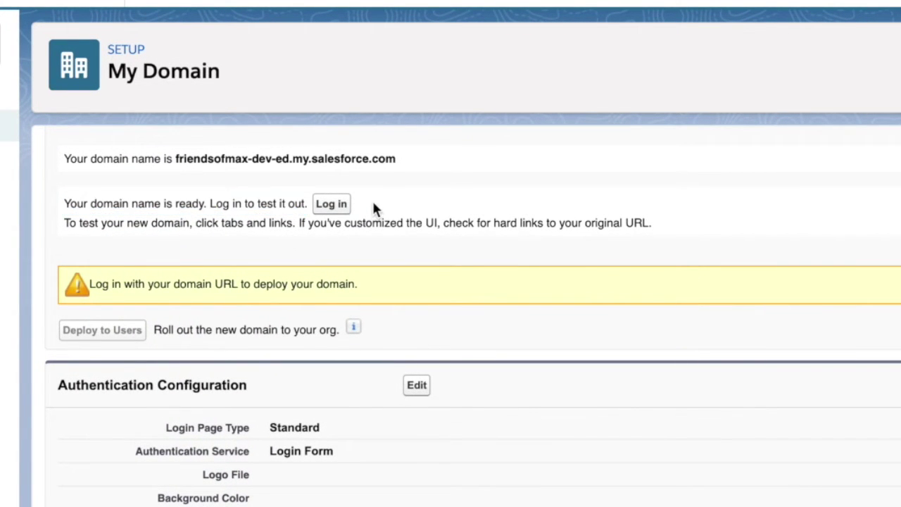
pyautogui.click(345, 209)
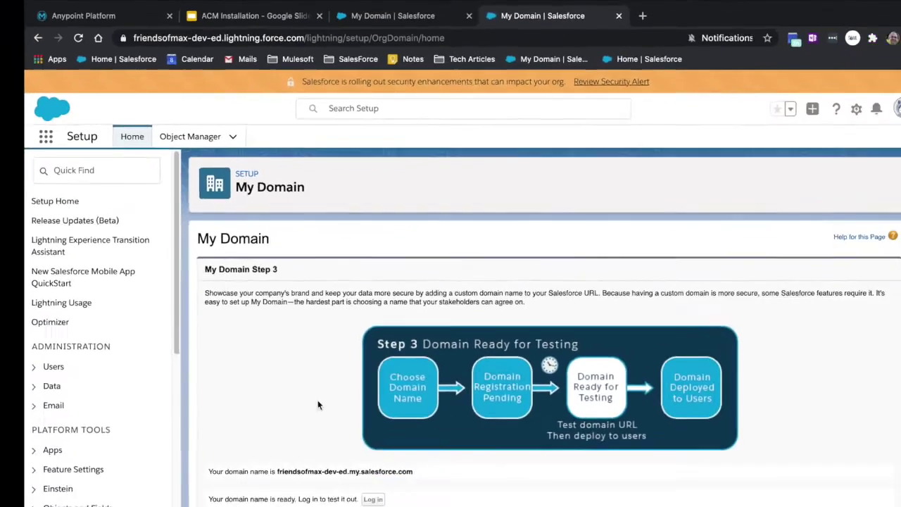
# Deploy the new domain to users, confirm the activation, and review the My Domain settings.
pyautogui.scroll(-5, 278, 376)
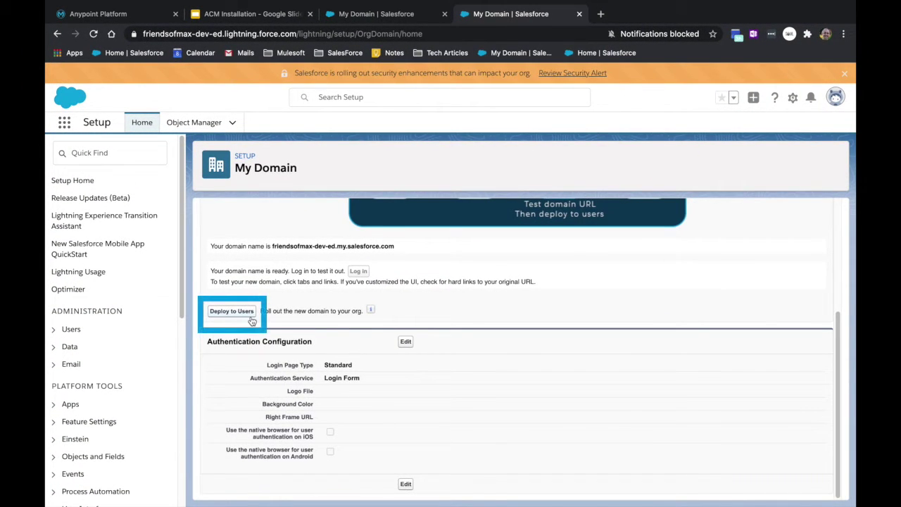
pyautogui.click(250, 314)
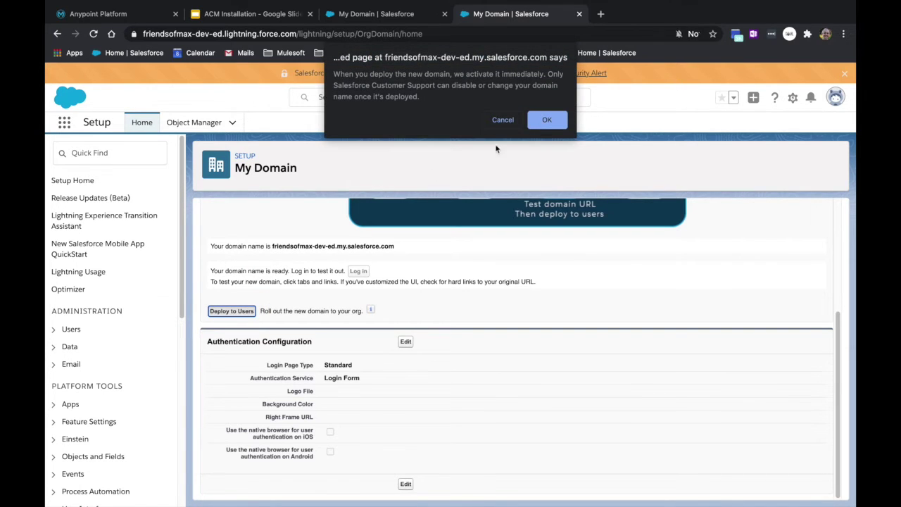
pyautogui.click(537, 126)
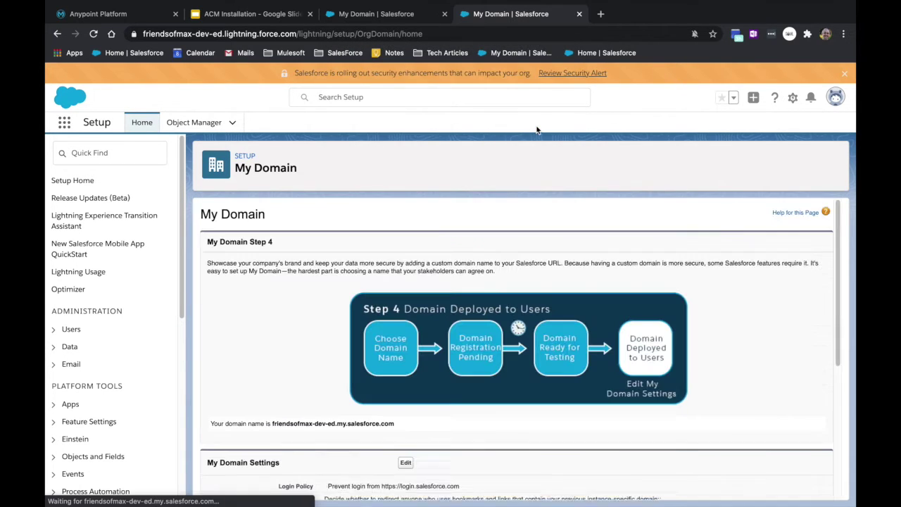
pyautogui.scroll(-3, 389, 336)
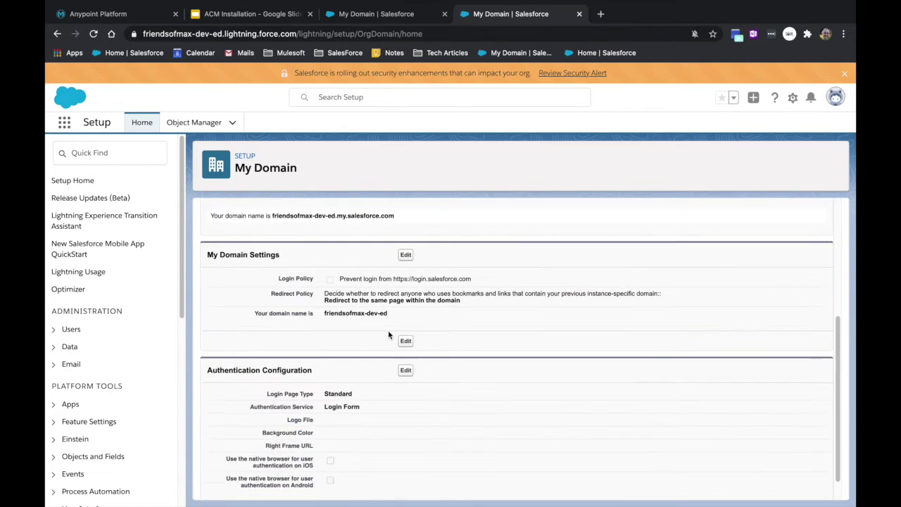
pyautogui.scroll(-1, 388, 335)
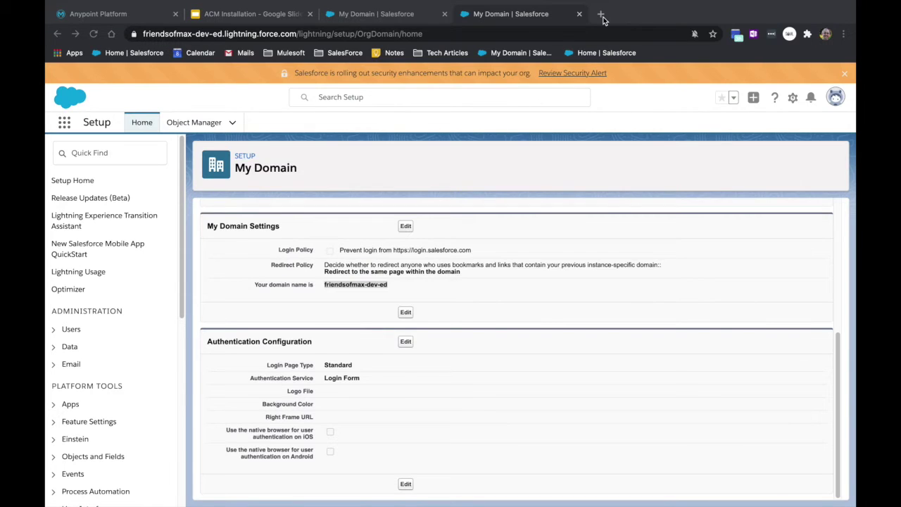
pyautogui.click(599, 14)
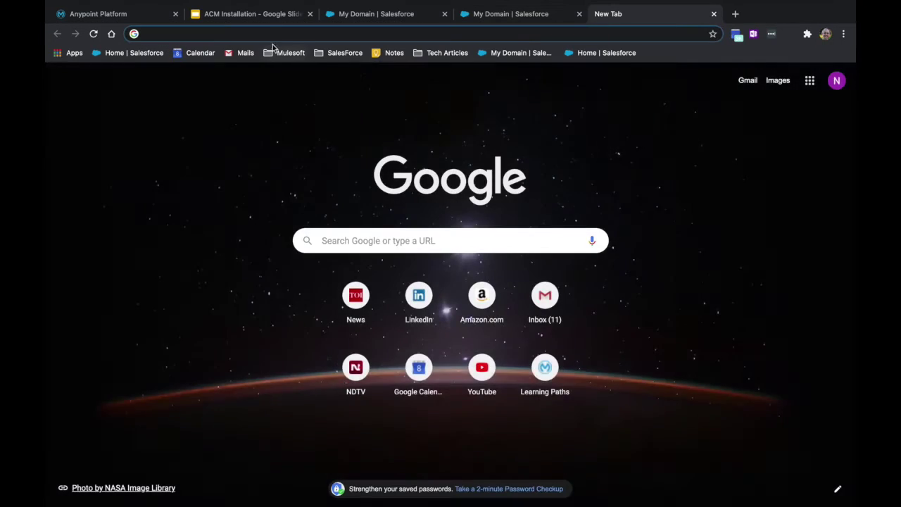
pyautogui.write('https://friendsofmax-dev-ed.lightning.force.com/packagingSetupUI/ipLanding.app?apvId=04t4P000002qmNUQAY')
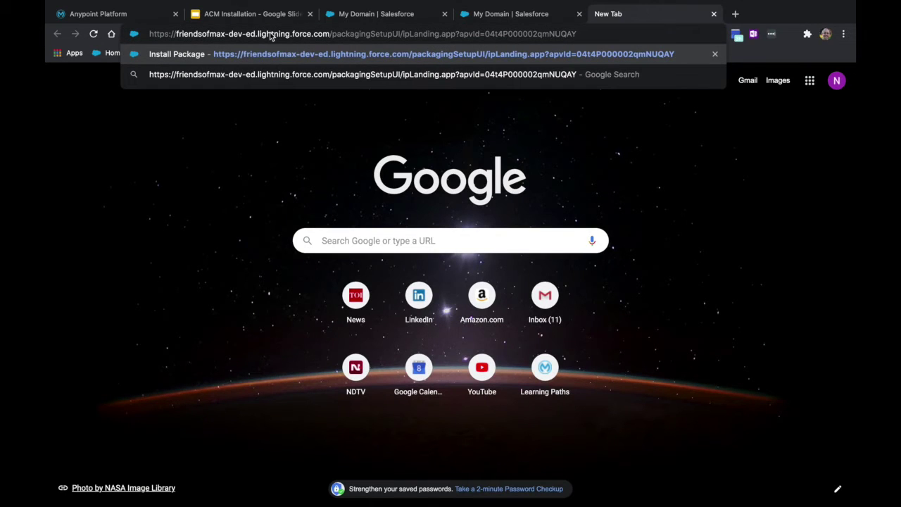
pyautogui.press('Return')
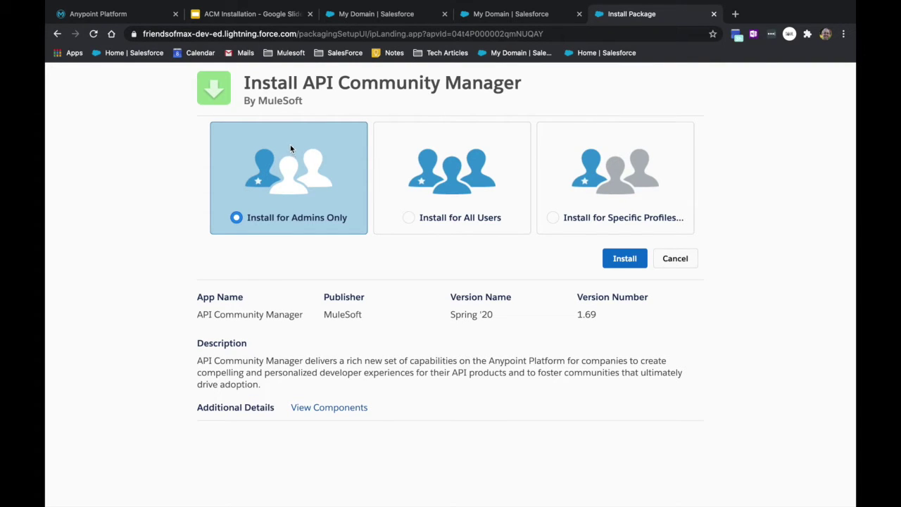
# Install API Community Manager for admins only, granting access to the listed third-party websites, and finish the installer.
pyautogui.click(237, 219)
pyautogui.click(618, 260)
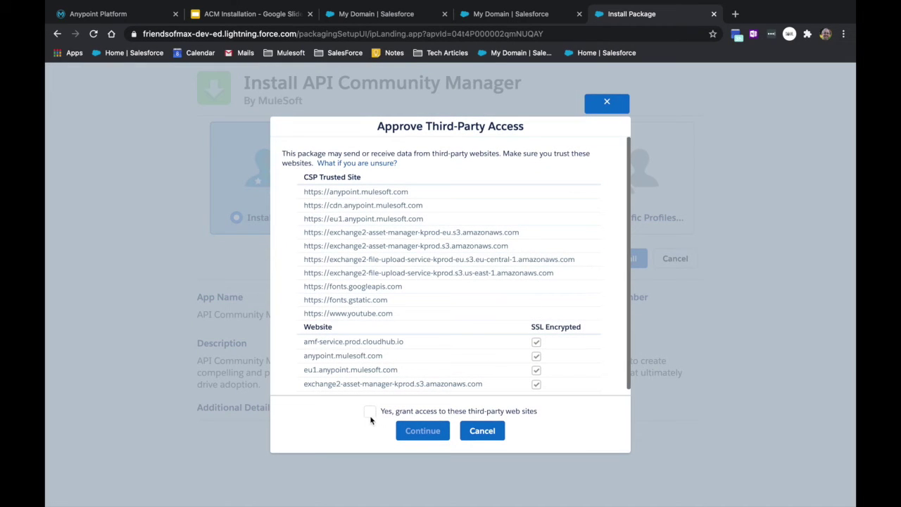
pyautogui.click(370, 412)
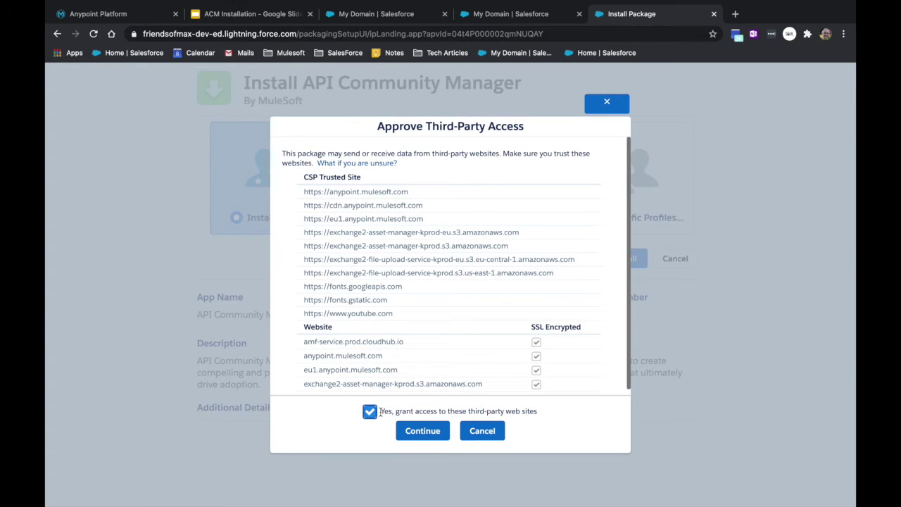
pyautogui.click(410, 436)
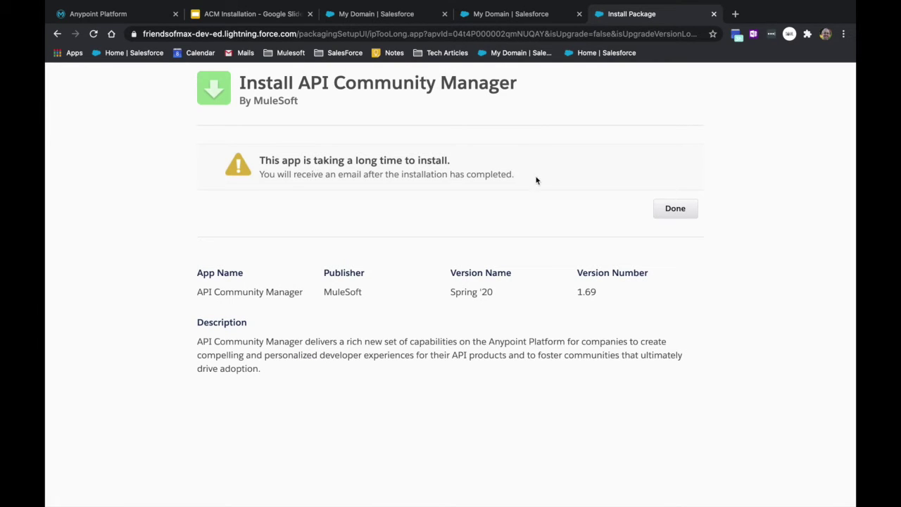
pyautogui.click(675, 209)
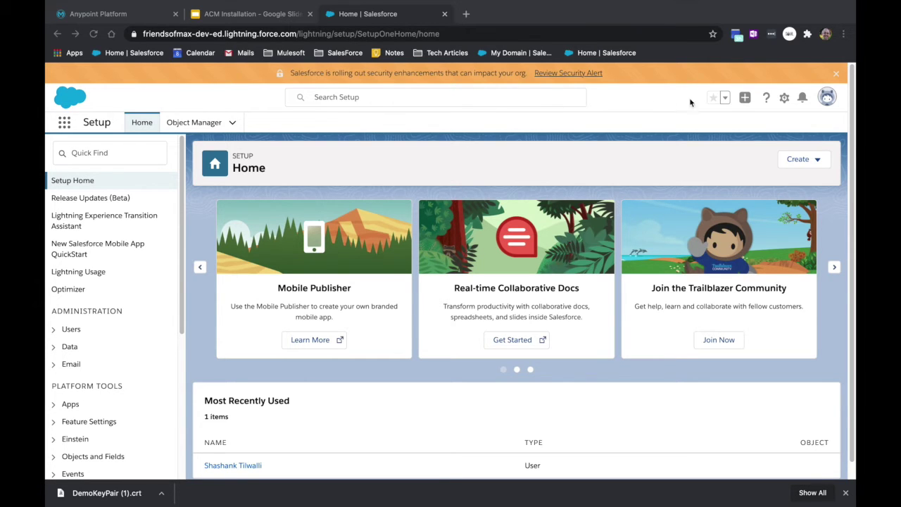
# In Certificate and Key Management, create and save a self-signed certificate with DemoKeyPair as its label and unique name.
pyautogui.click(105, 155)
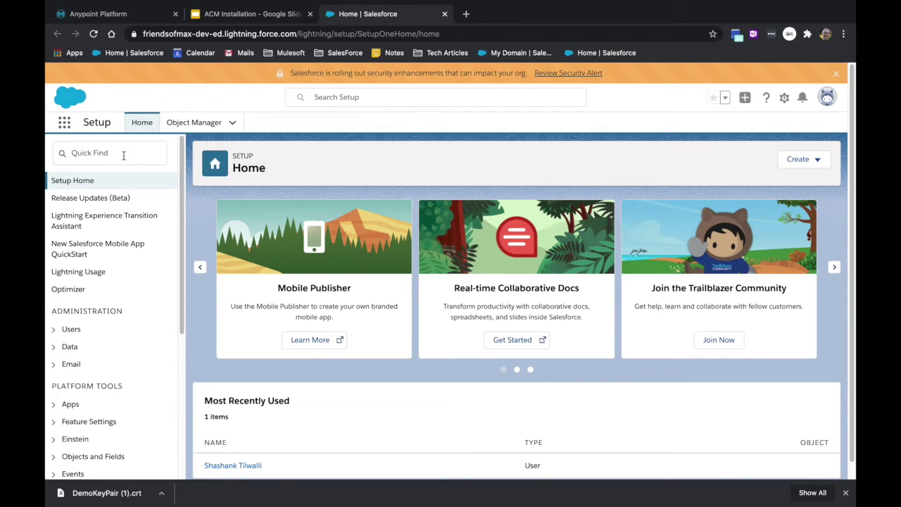
pyautogui.click(124, 156)
pyautogui.write('Certificate')
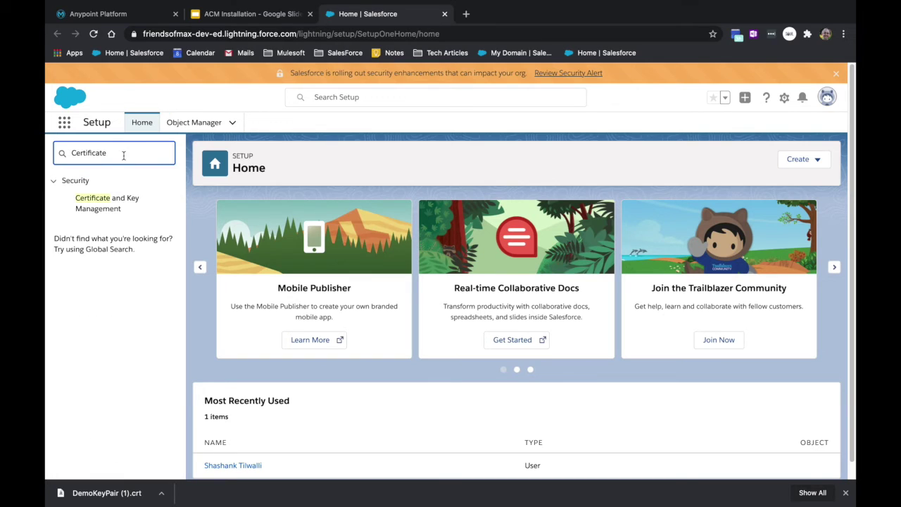
pyautogui.click(121, 204)
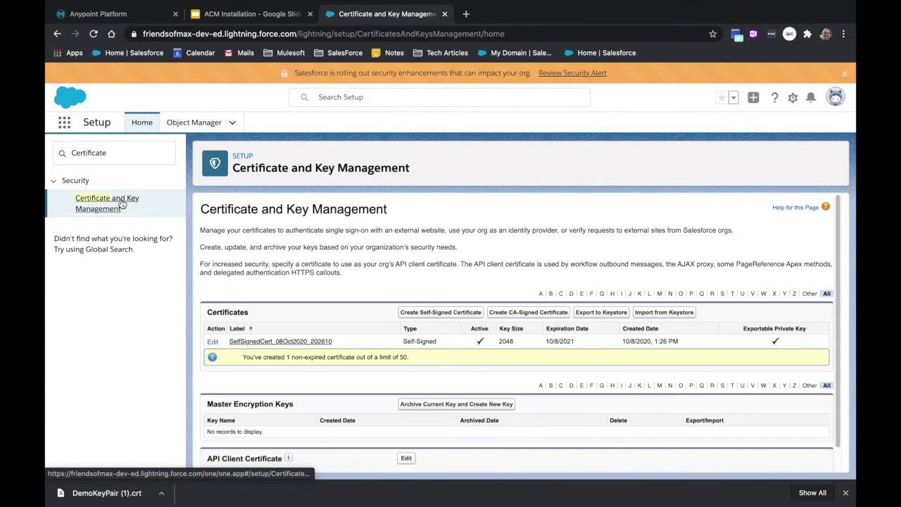
pyautogui.click(424, 315)
pyautogui.click(366, 285)
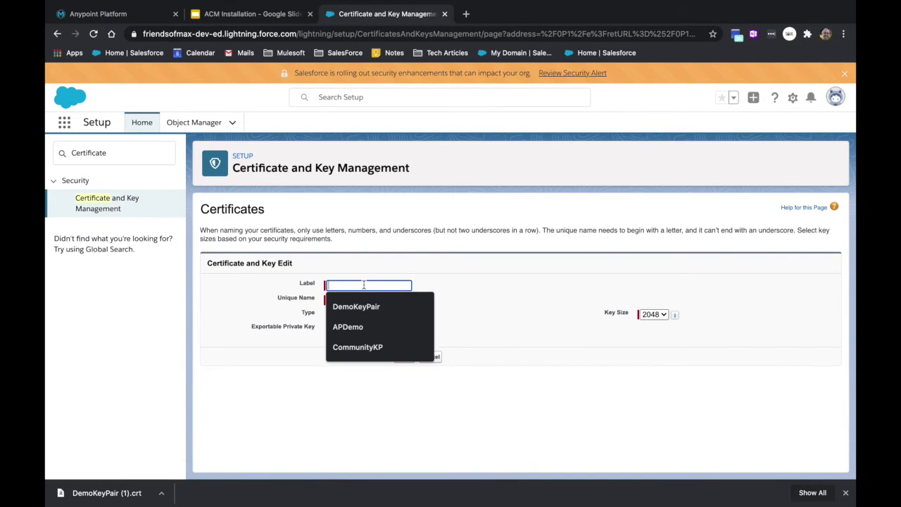
pyautogui.click(364, 306)
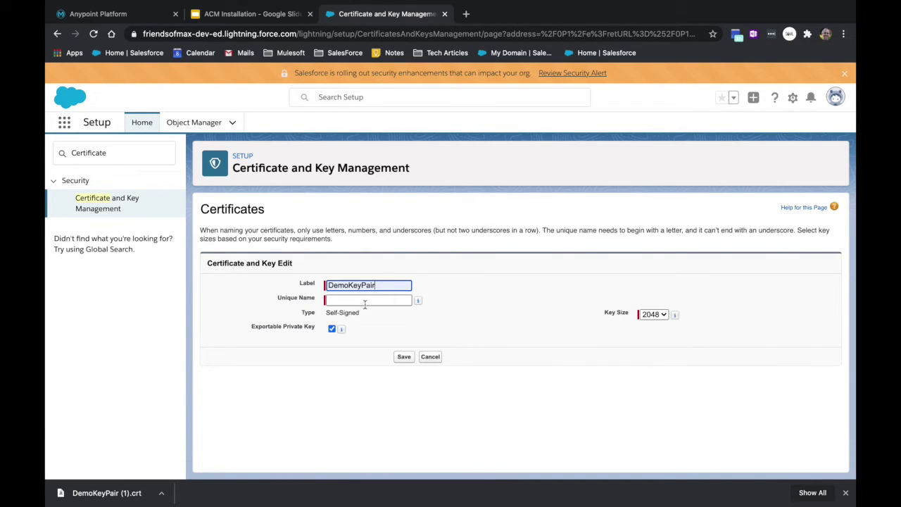
pyautogui.click(365, 302)
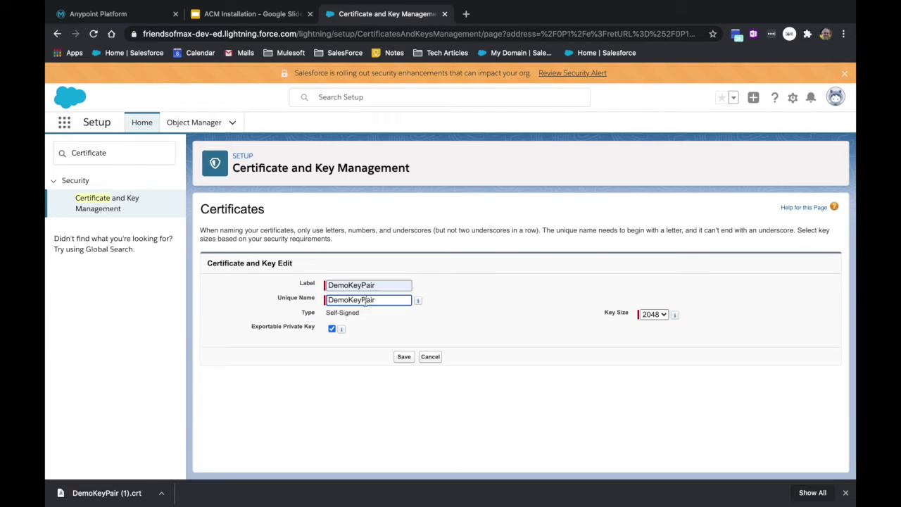
pyautogui.click(405, 362)
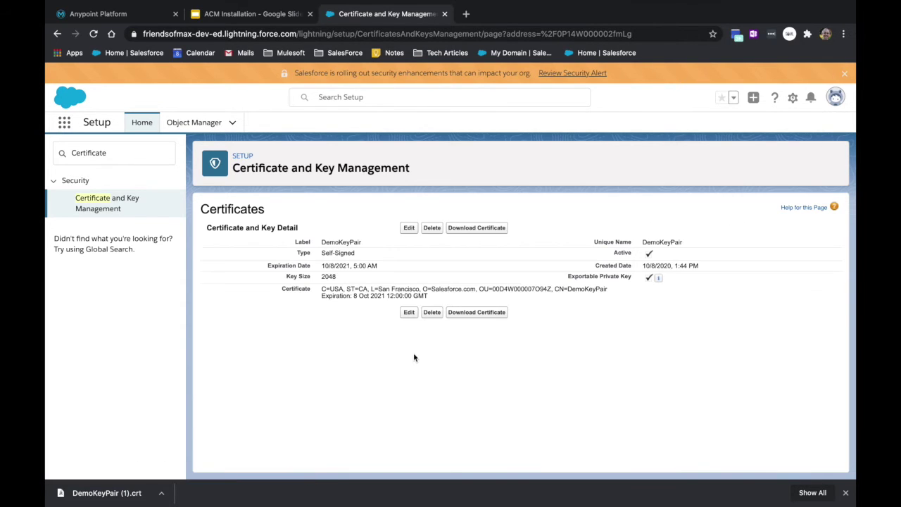
# Download the DemoKeyPair certificate and output its contents in Terminal with cat Downloads/DemoKeyPair.crt.
pyautogui.click(477, 313)
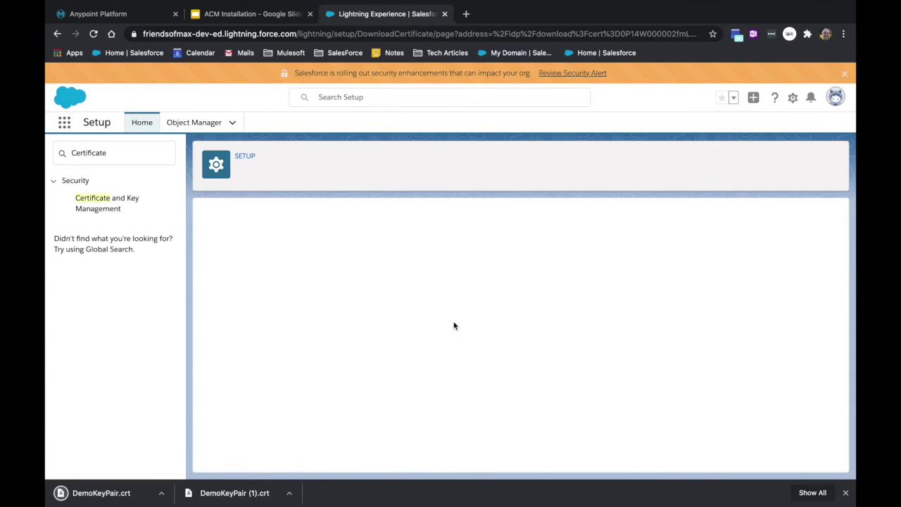
pyautogui.press('super+Tab')
pyautogui.press('super+Tab')
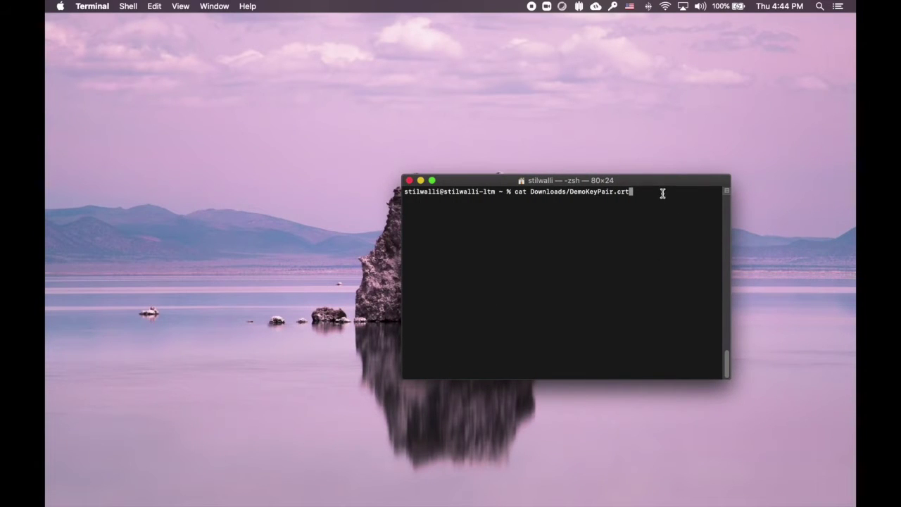
pyautogui.press('Return')
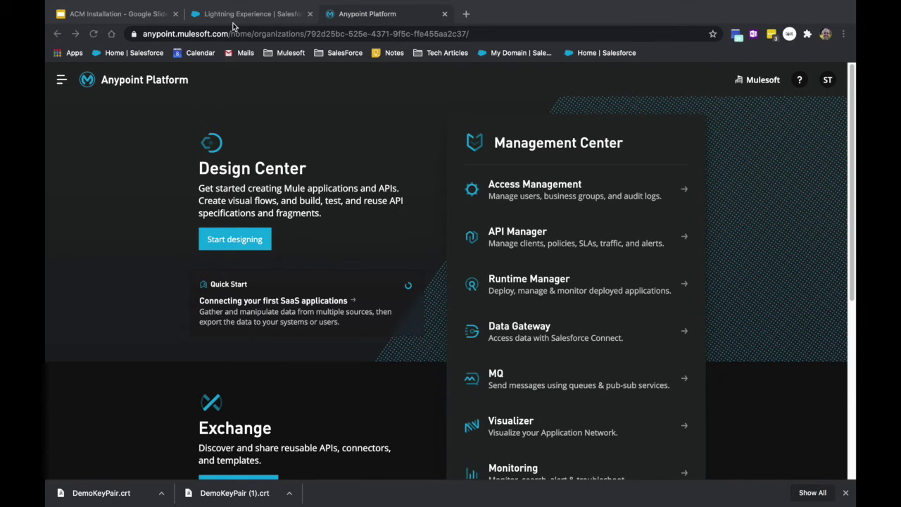
# In Anypoint Platform's Access Management, start a new connected app named ACM_ConnectedApp.
pyautogui.click(257, 34)
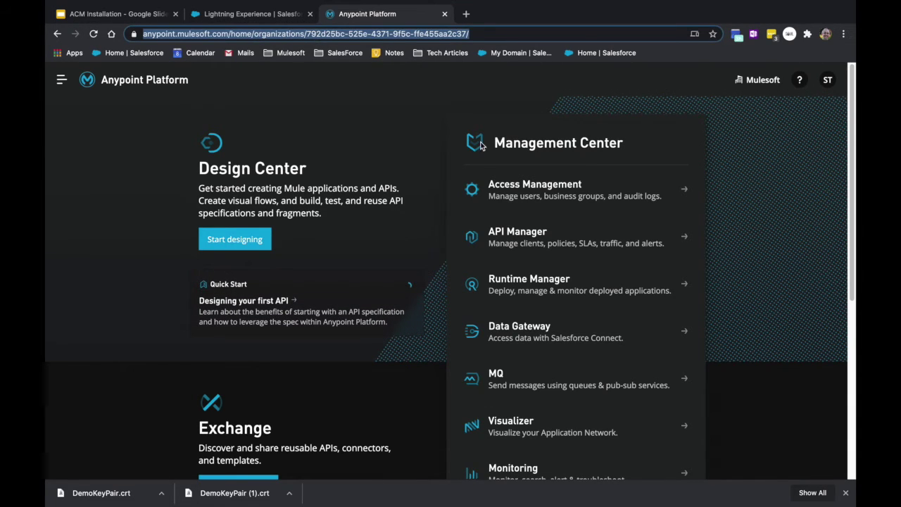
pyautogui.click(517, 196)
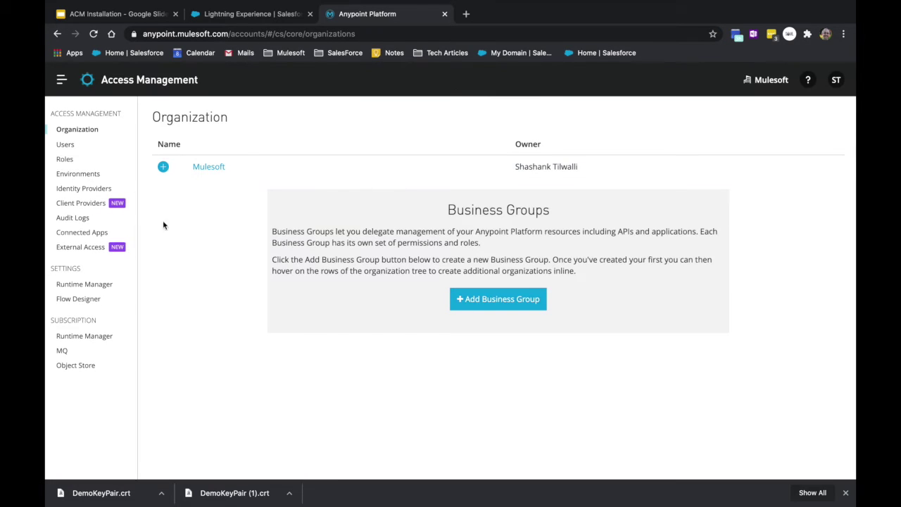
pyautogui.click(96, 236)
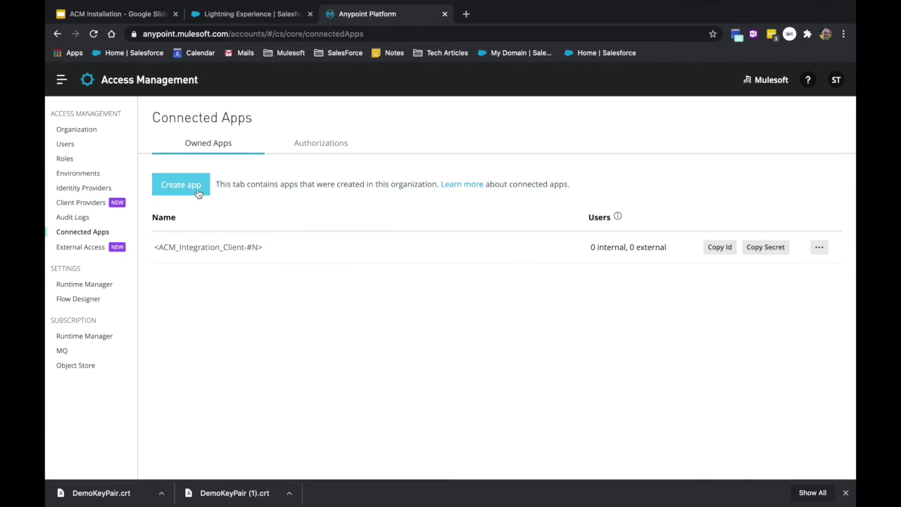
pyautogui.click(198, 189)
pyautogui.click(190, 163)
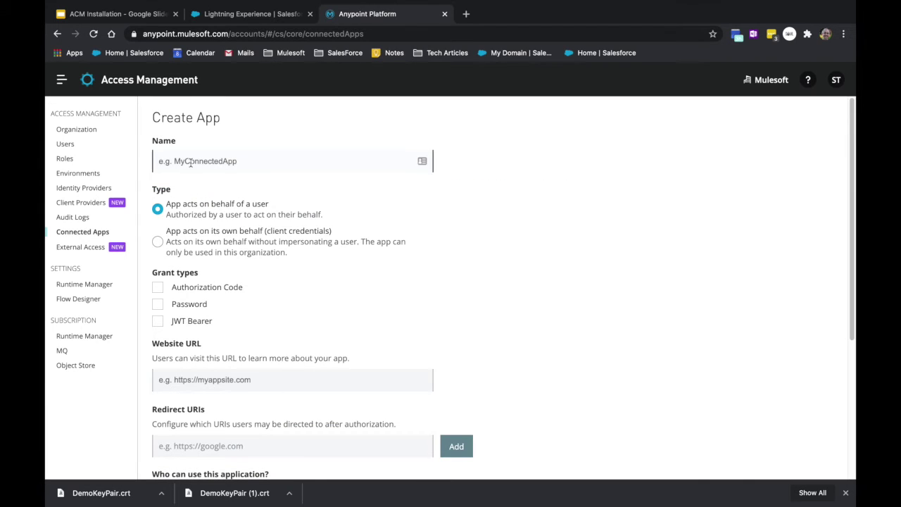
pyautogui.write('ACM_Connec')
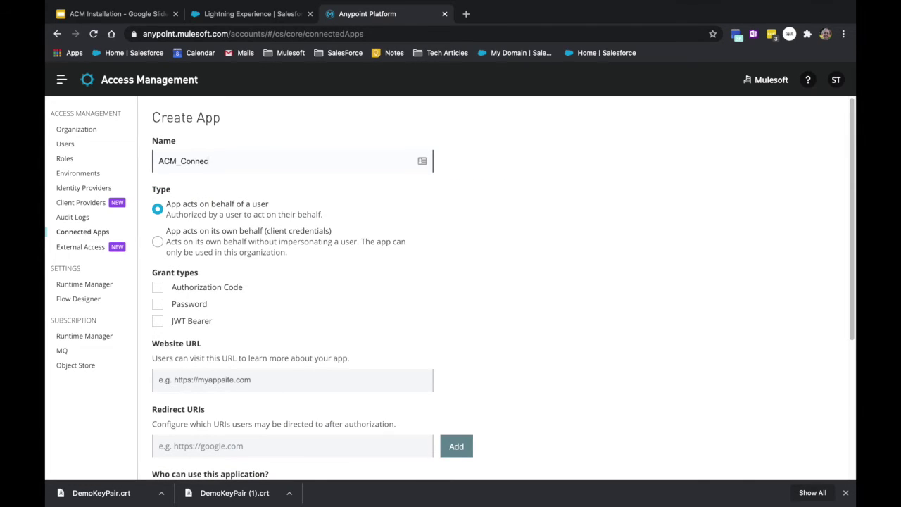
pyautogui.write('tedApp')
# Enable the JWT Bearer grant type and paste the DemoKeyPair certificate as the application public key.
pyautogui.click(158, 322)
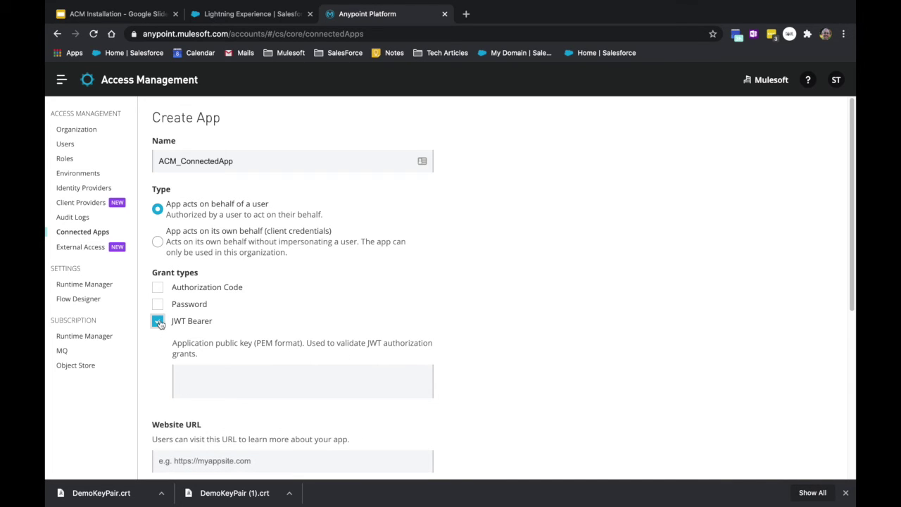
pyautogui.click(224, 374)
pyautogui.press('super+v')
pyautogui.scroll(-10, 453, 428)
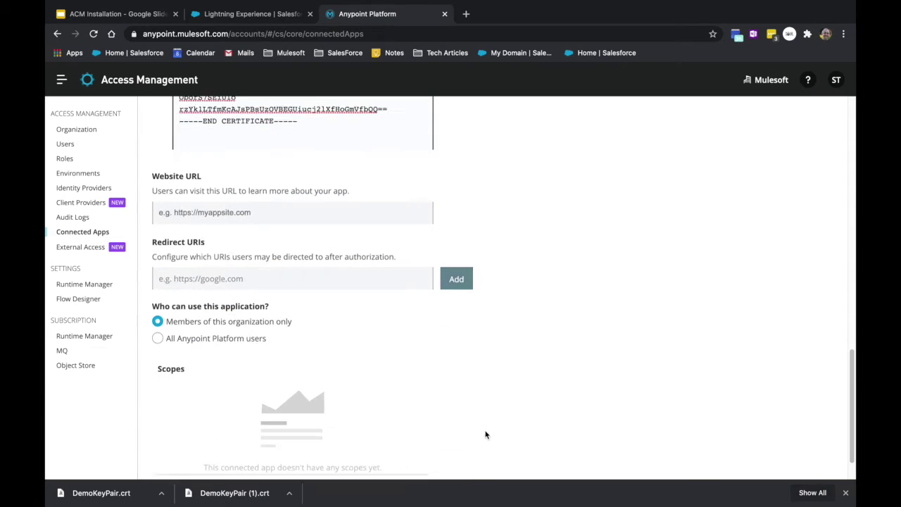
pyautogui.click(265, 211)
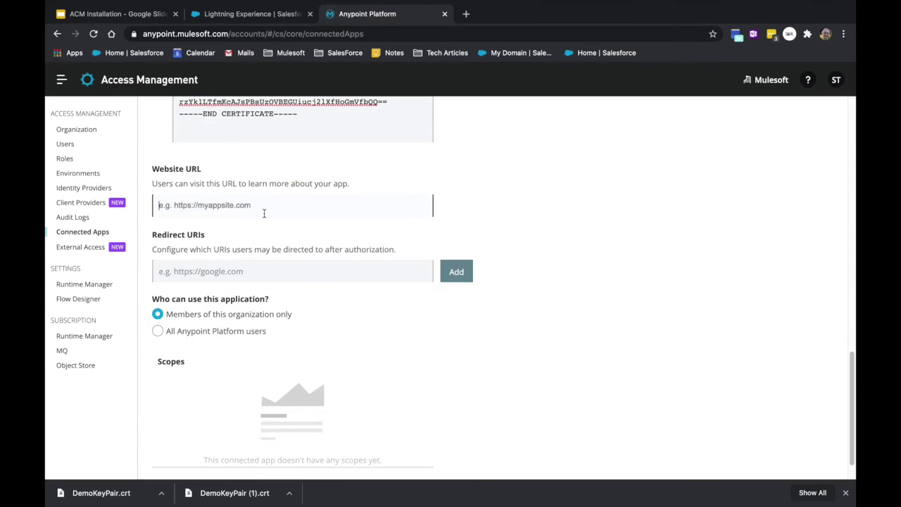
pyautogui.write('https')
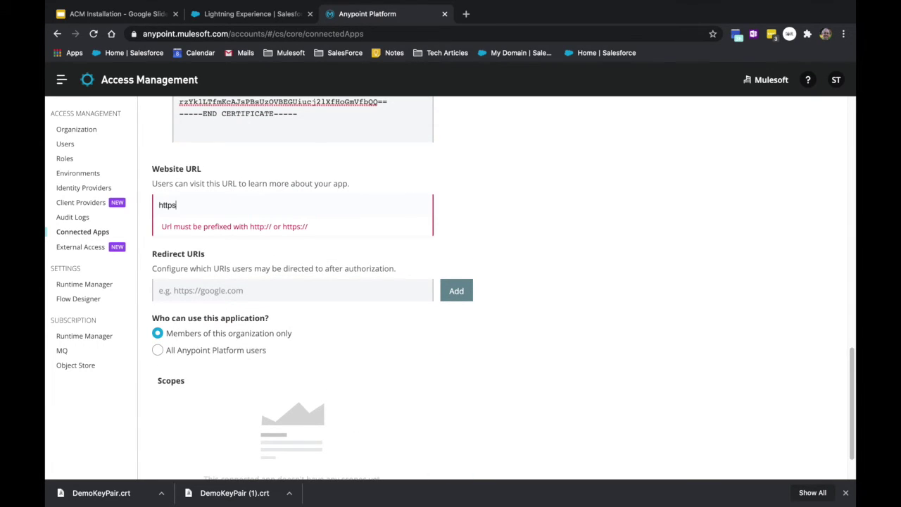
pyautogui.write('://')
pyautogui.write('login.sale')
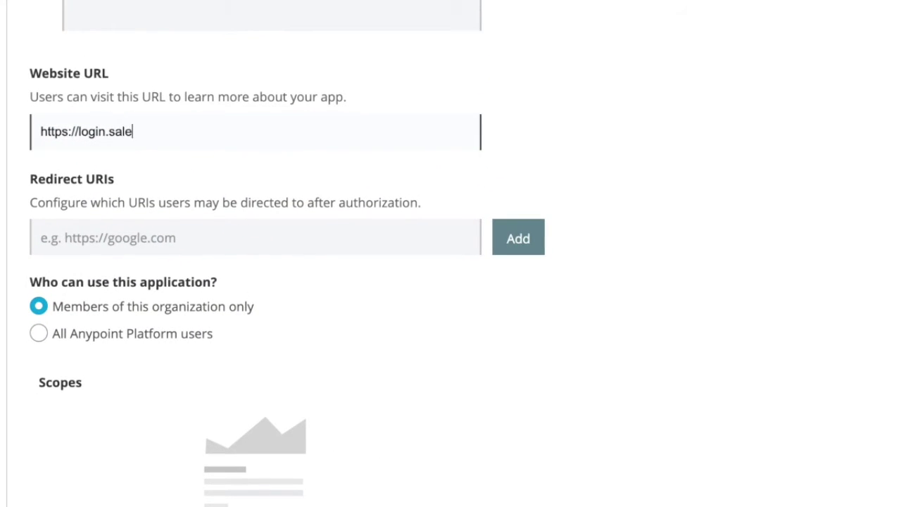
pyautogui.write('sforce.com')
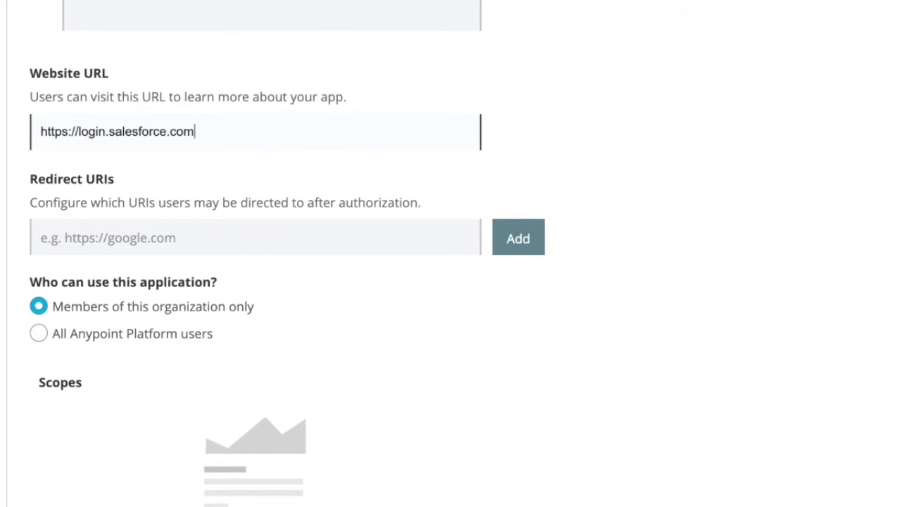
pyautogui.click(253, 237)
pyautogui.write('http:')
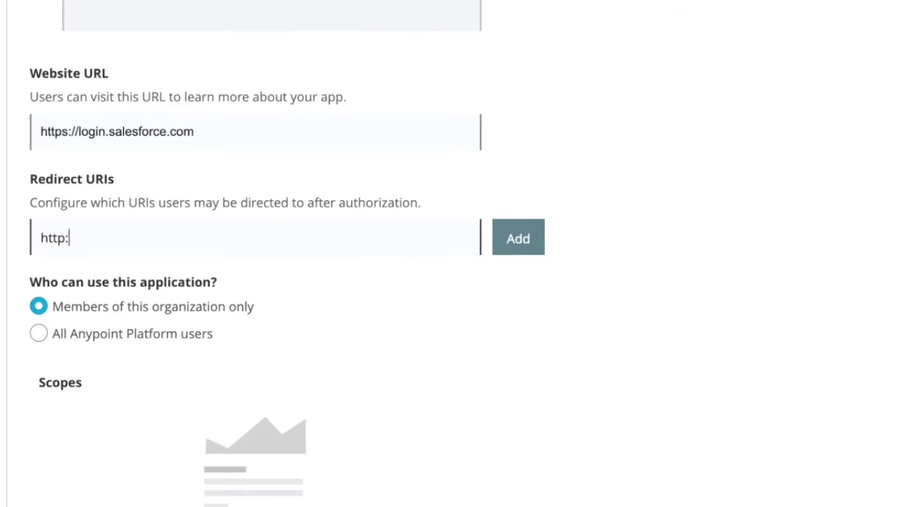
pyautogui.write('//localhost')
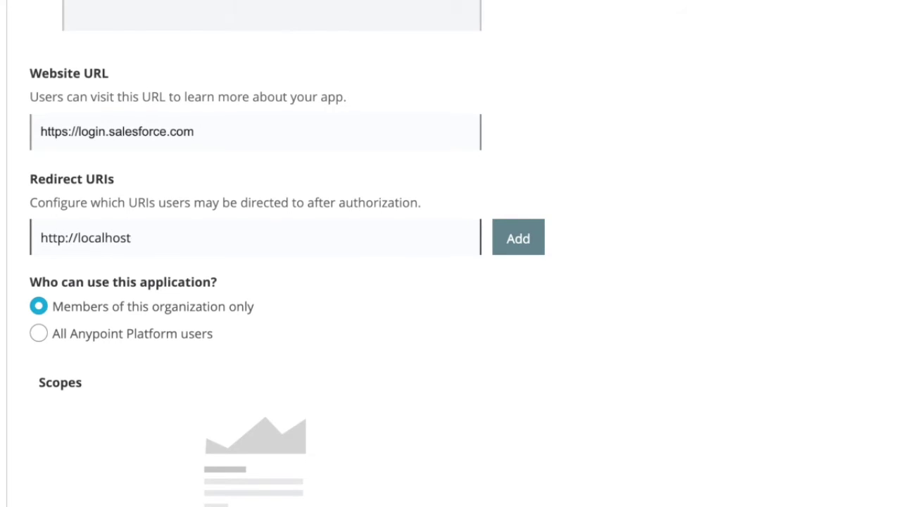
pyautogui.click(100, 307)
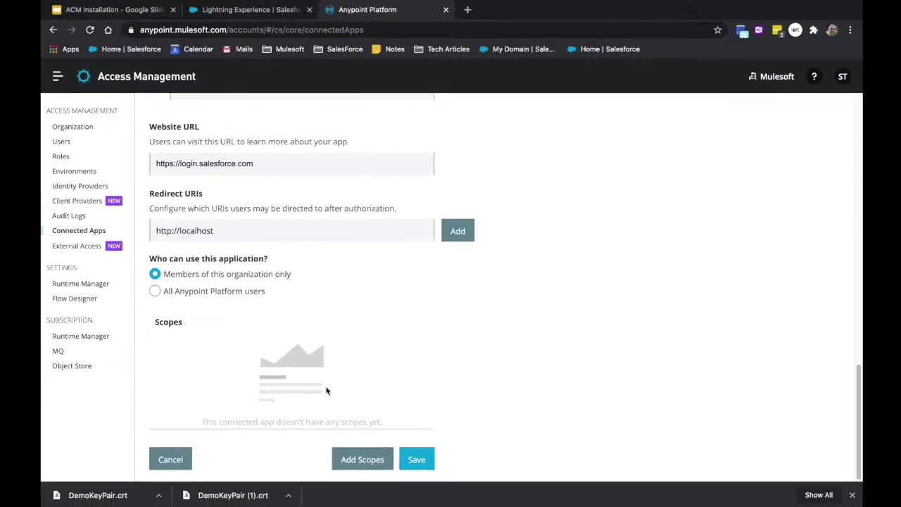
# Add the Background Access and Full Access scopes to the connected app.
pyautogui.click(362, 459)
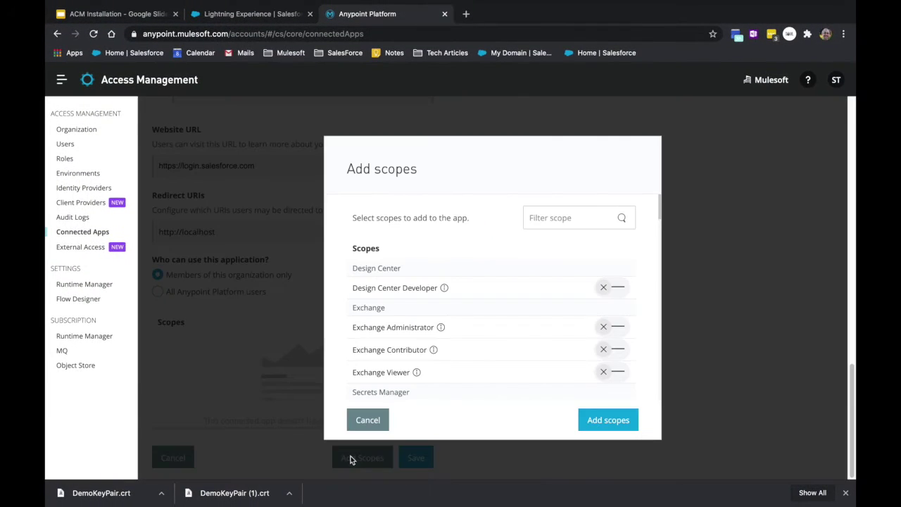
pyautogui.click(551, 219)
pyautogui.write('Backg')
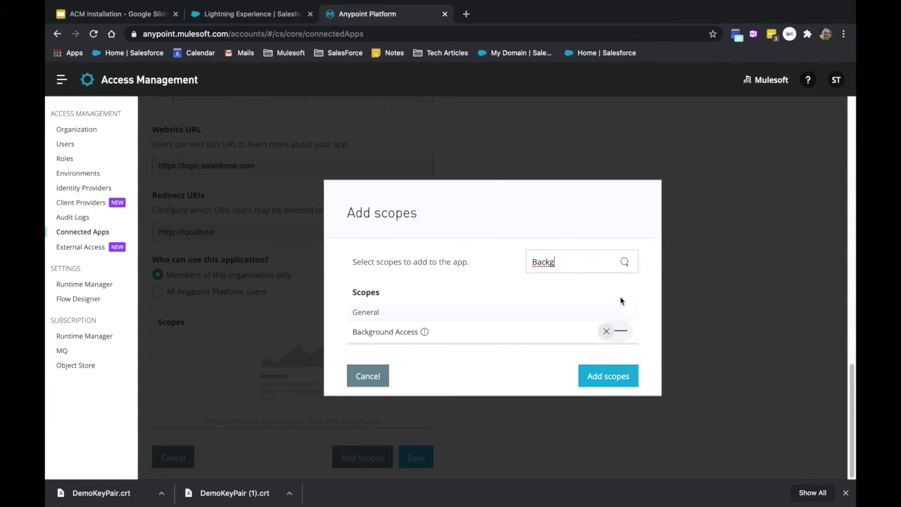
pyautogui.click(621, 331)
pyautogui.doubleClick(576, 266)
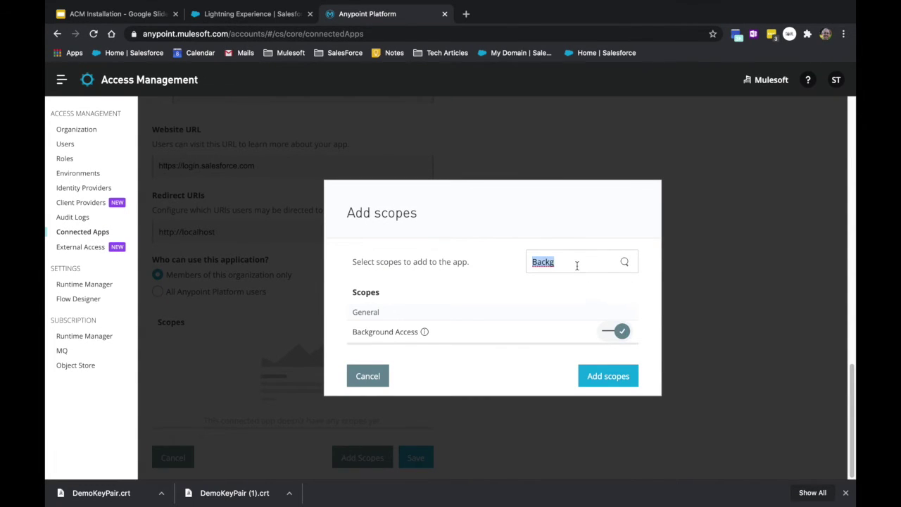
pyautogui.write('full')
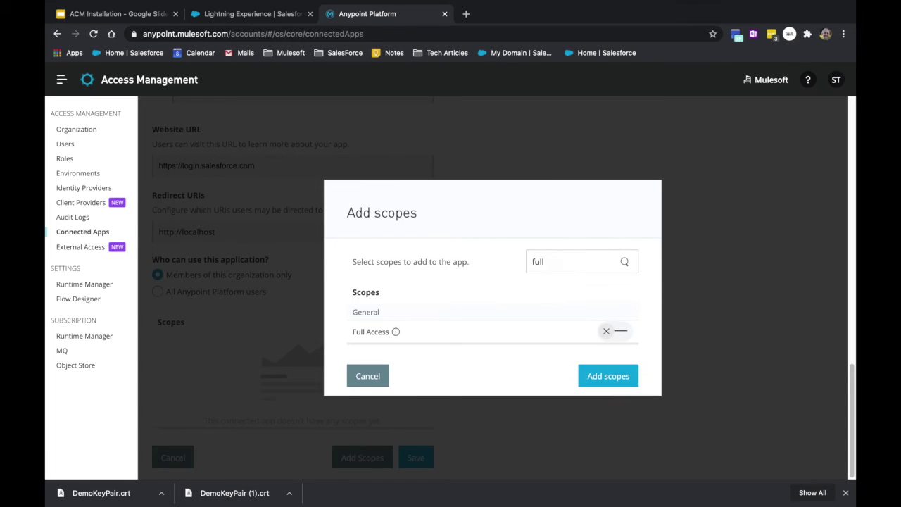
pyautogui.click(621, 331)
pyautogui.click(624, 375)
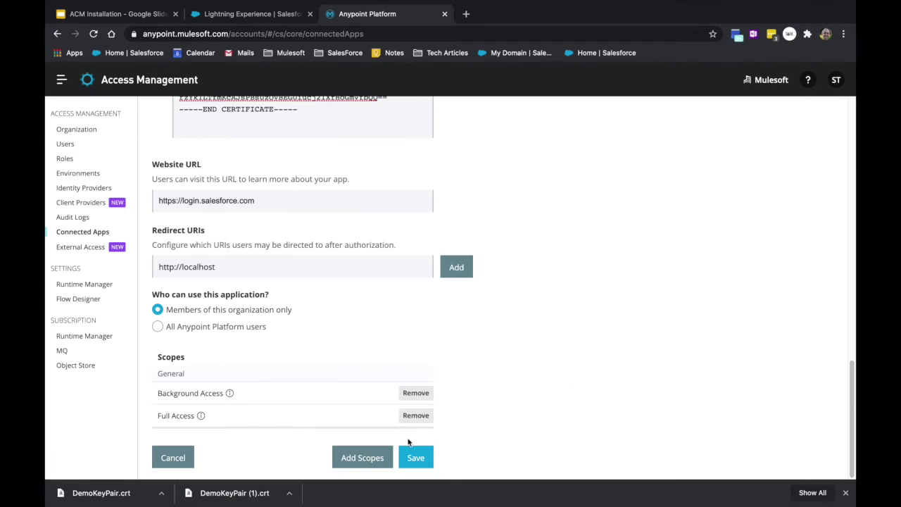
# Save the new connected app and copy the ID of ACM_ConnectedApp.
pyautogui.click(415, 457)
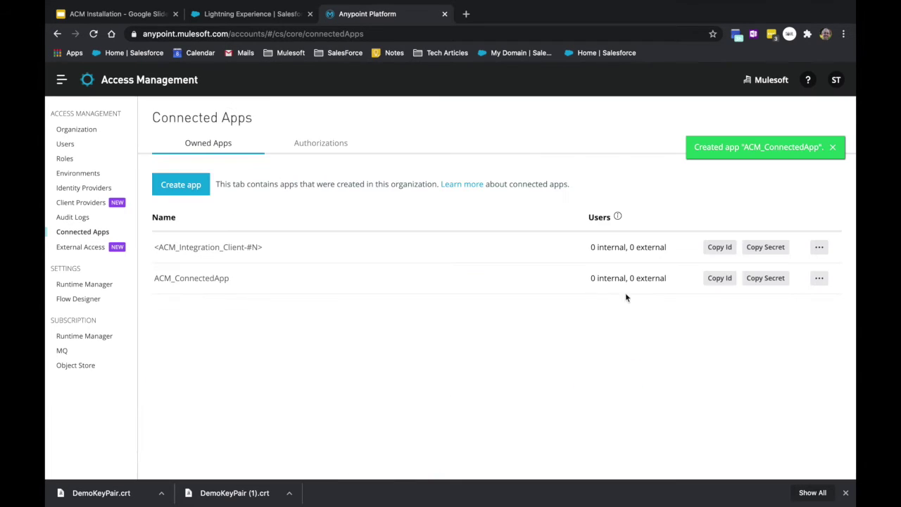
pyautogui.click(719, 282)
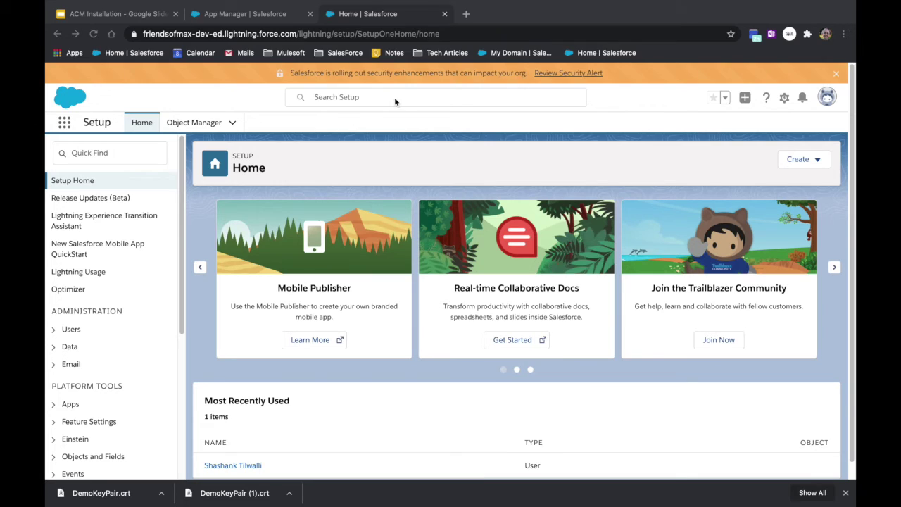
# Find App Manager in Salesforce Setup and start creating a new connected app.
pyautogui.click(98, 152)
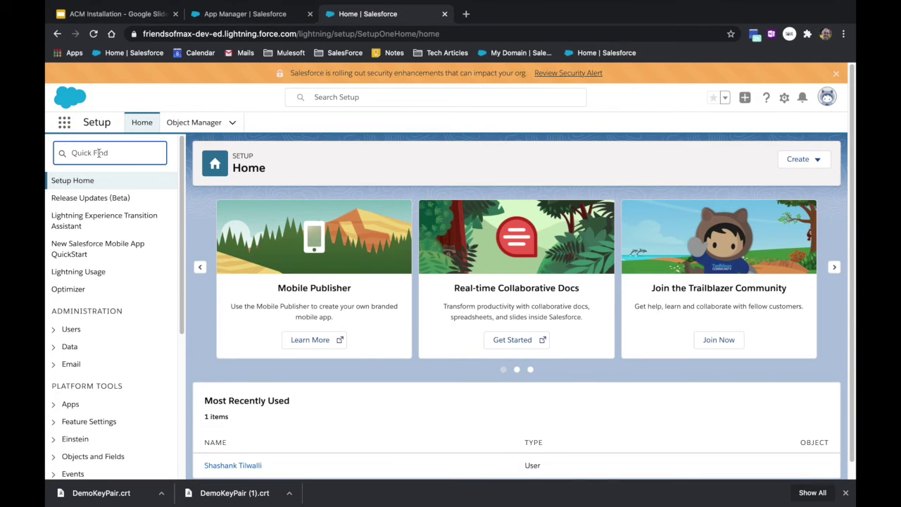
pyautogui.write('App manager')
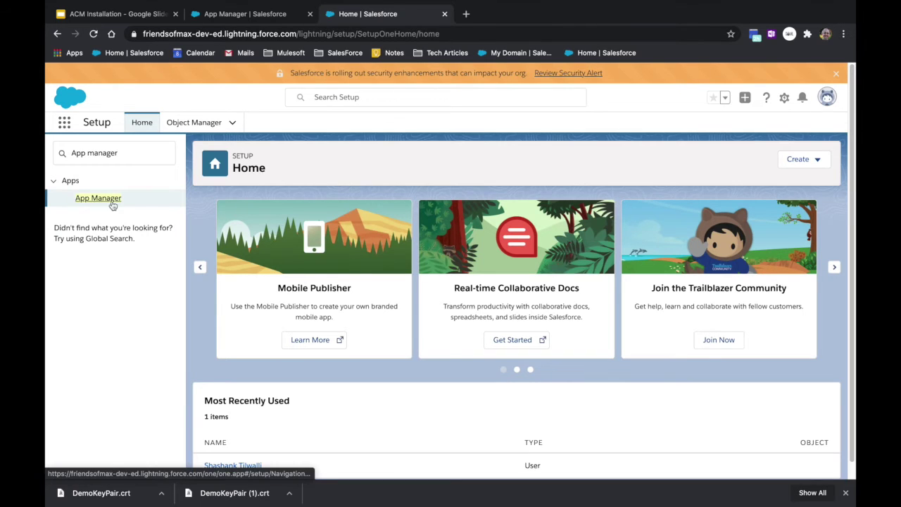
pyautogui.click(106, 199)
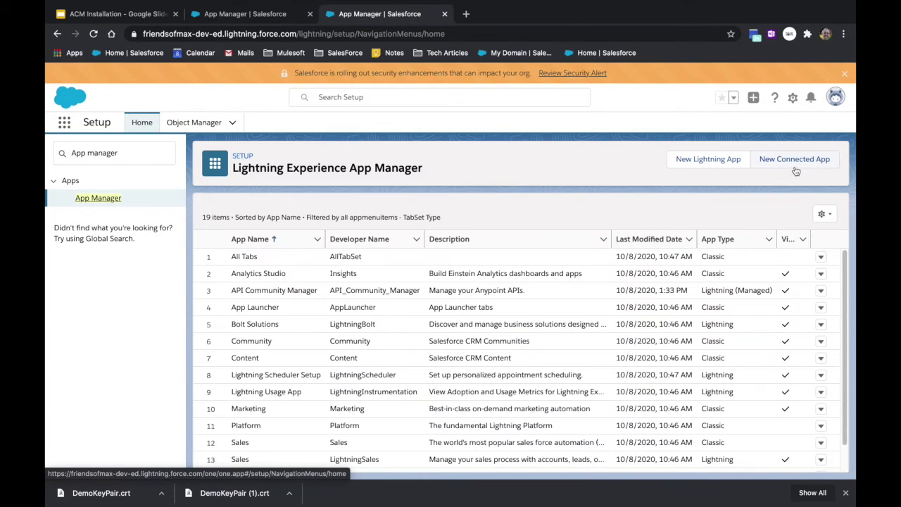
pyautogui.click(794, 160)
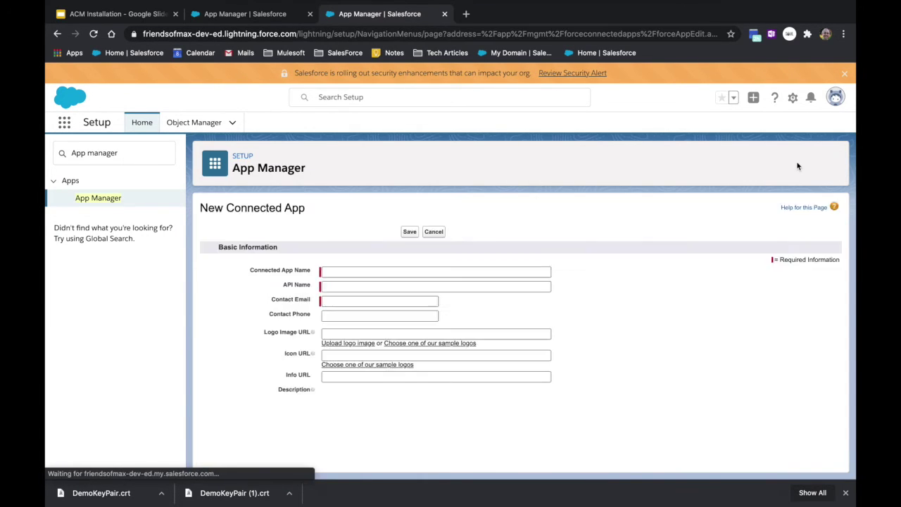
# Name the connected app Anypoint, with API name Anypoint, and fill in the contact email.
pyautogui.click(365, 275)
pyautogui.click(330, 276)
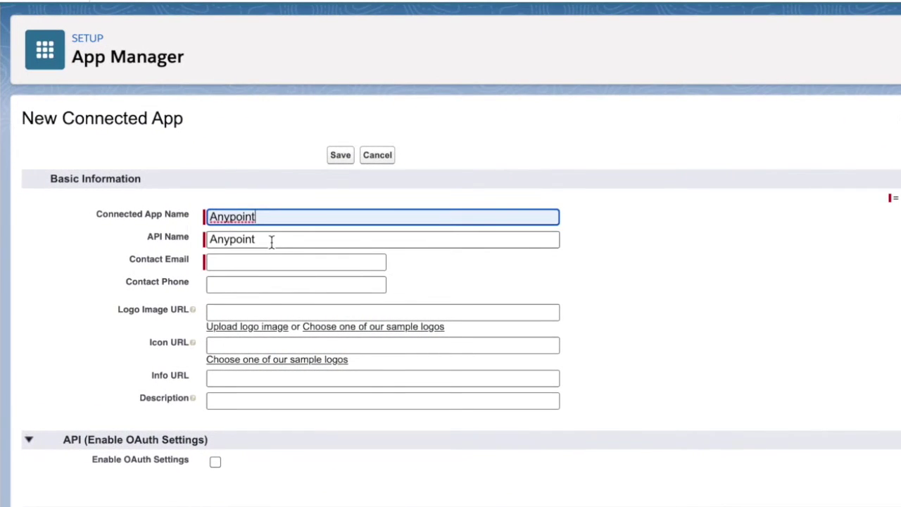
pyautogui.click(319, 283)
pyautogui.click(263, 318)
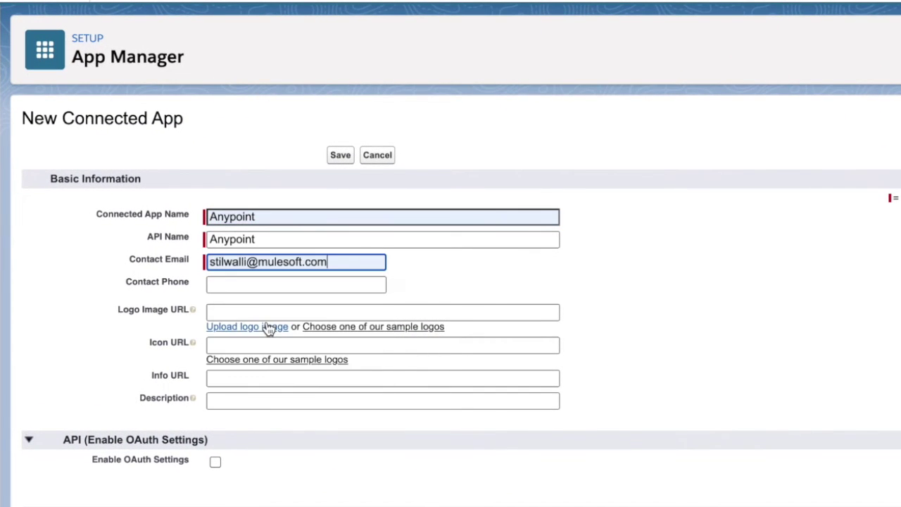
pyautogui.scroll(-5, 261, 319)
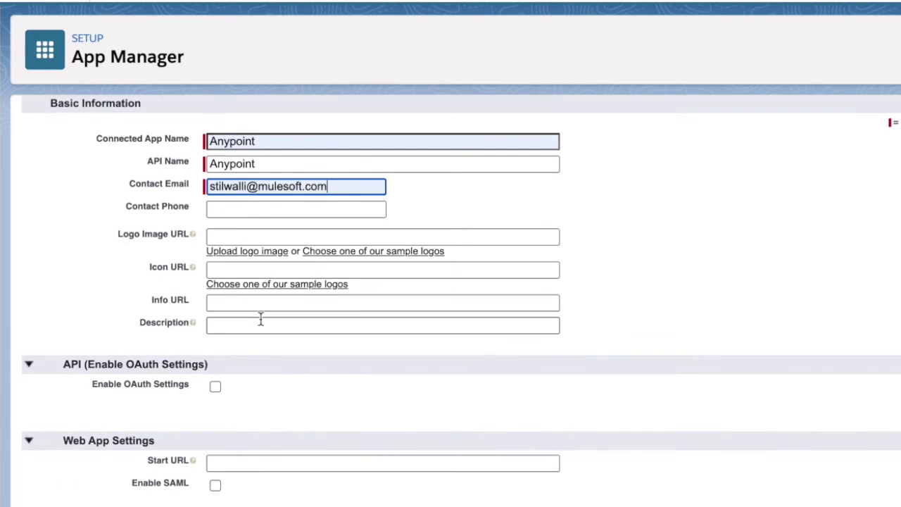
pyautogui.scroll(-2, 261, 321)
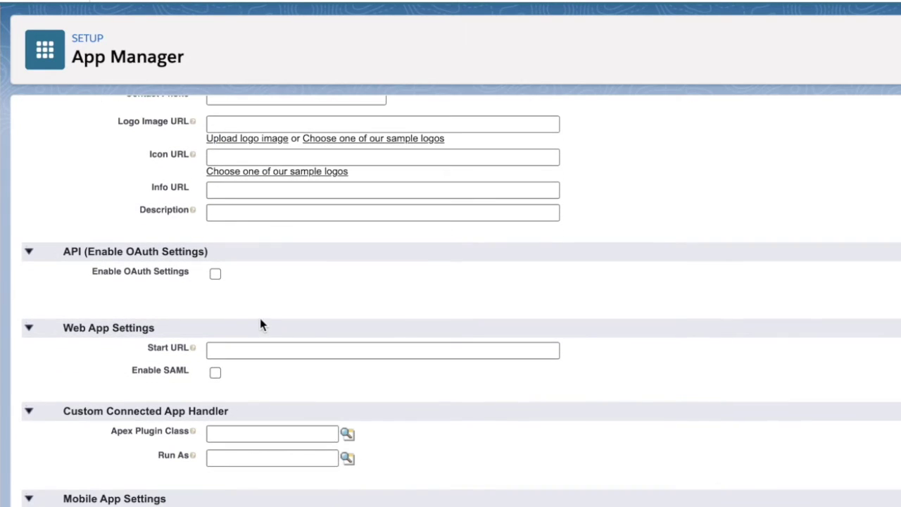
pyautogui.scroll(-3, 261, 324)
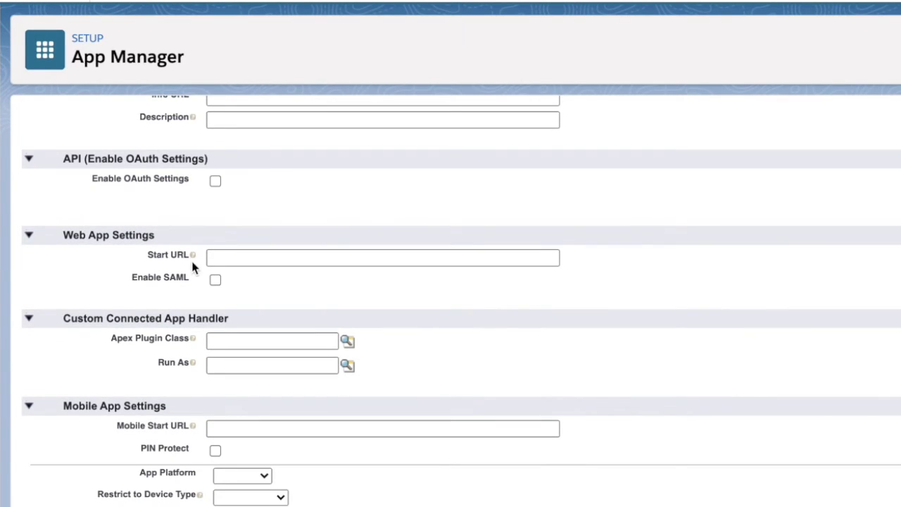
pyautogui.click(245, 258)
pyautogui.click(247, 258)
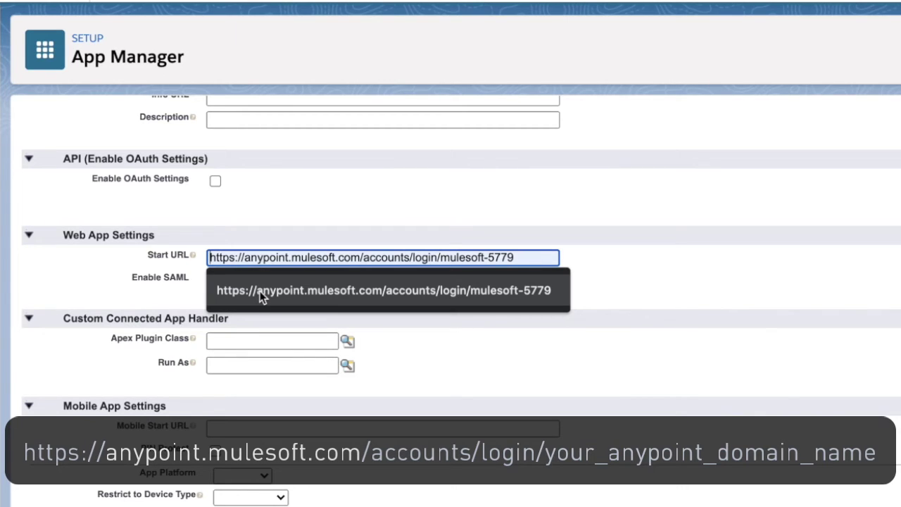
pyautogui.click(258, 290)
pyautogui.moveTo(441, 258); pyautogui.dragTo(583, 268)
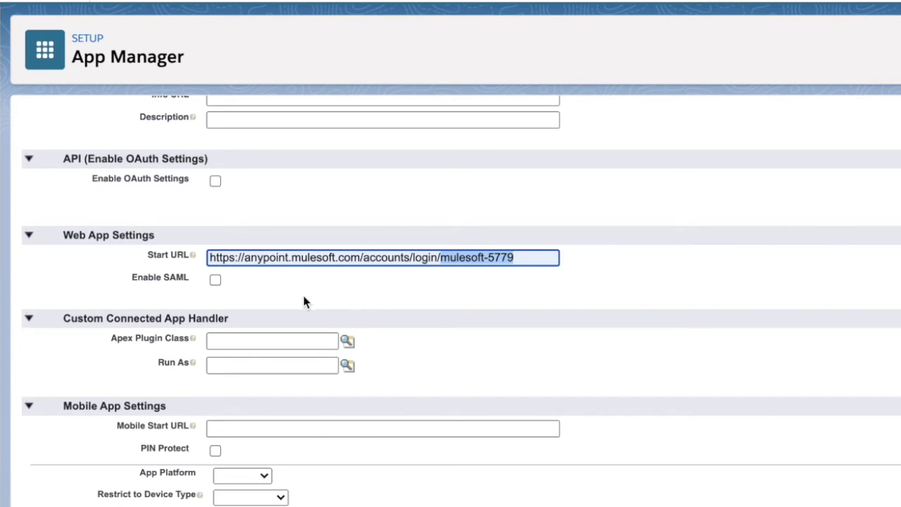
pyautogui.click(216, 281)
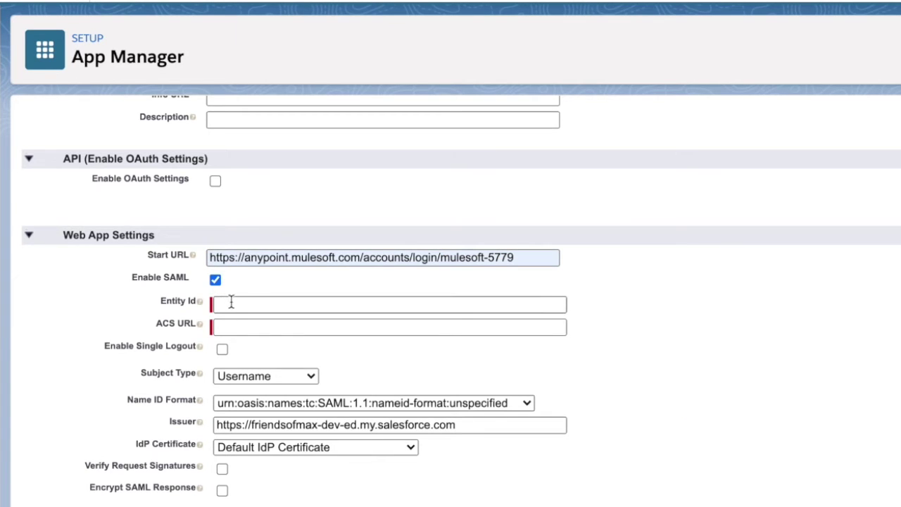
pyautogui.click(231, 301)
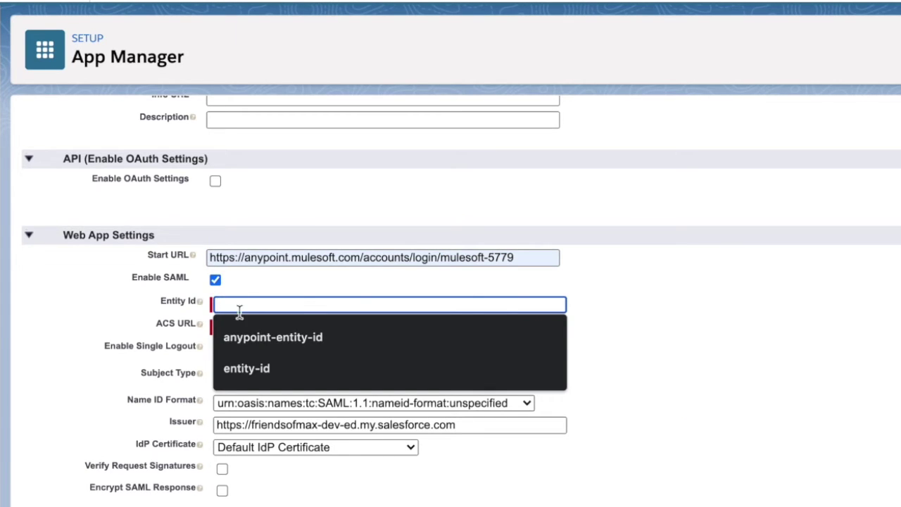
pyautogui.click(254, 337)
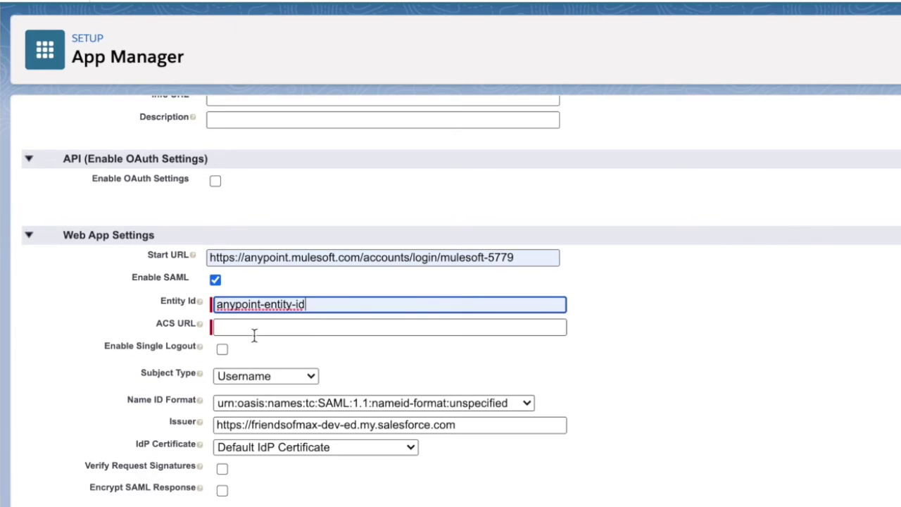
pyautogui.moveTo(312, 306); pyautogui.dragTo(200, 301)
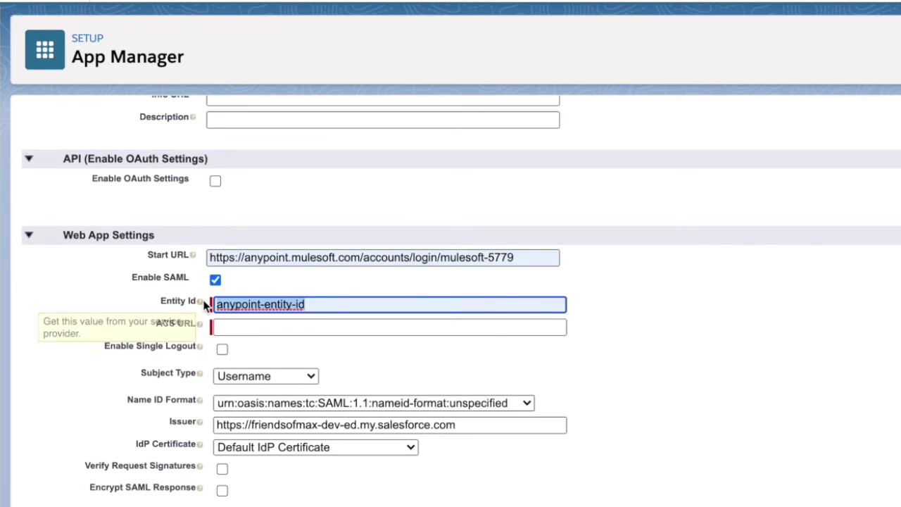
pyautogui.click(234, 328)
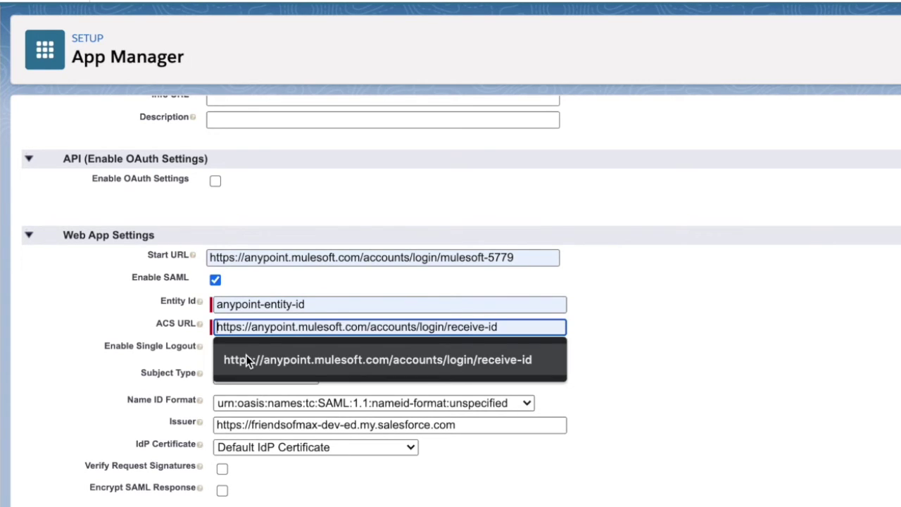
pyautogui.click(246, 359)
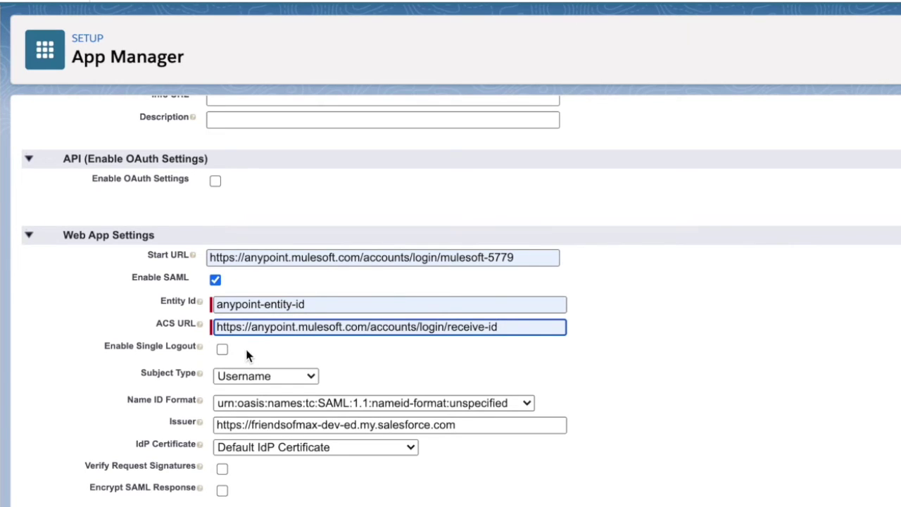
pyautogui.click(221, 347)
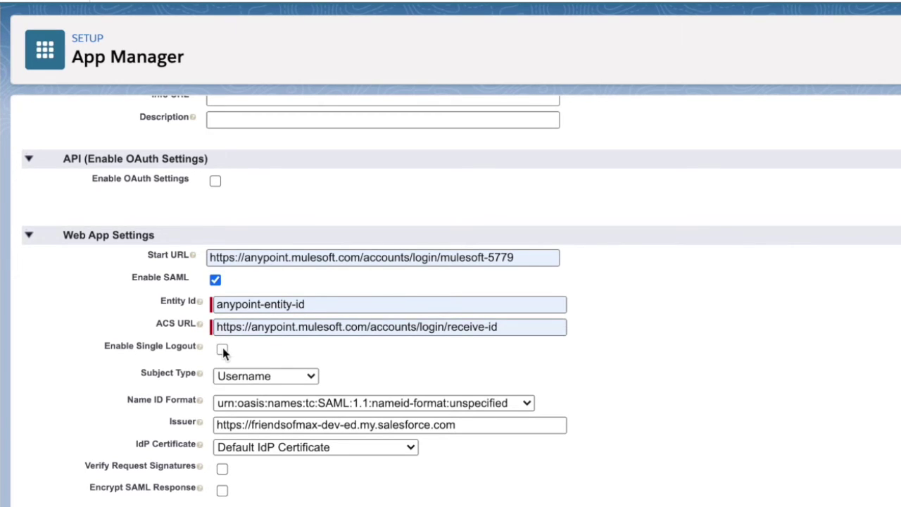
pyautogui.click(235, 372)
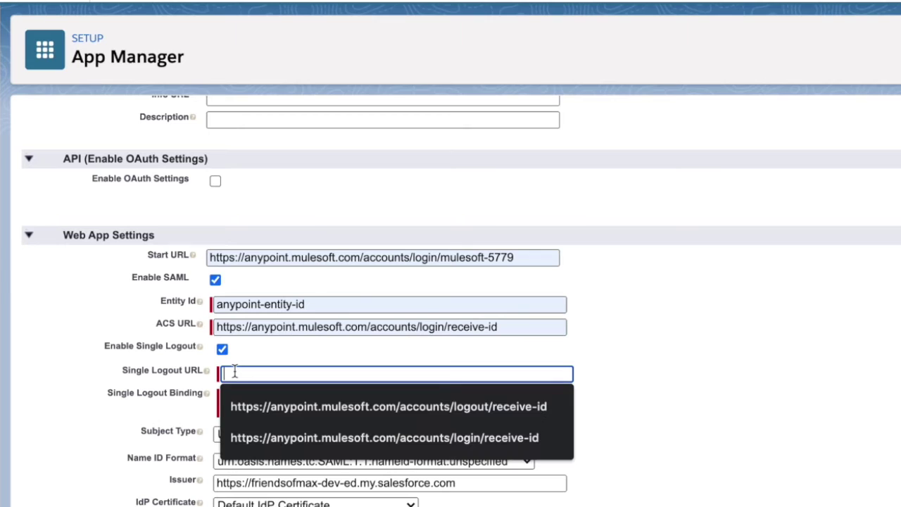
pyautogui.click(263, 406)
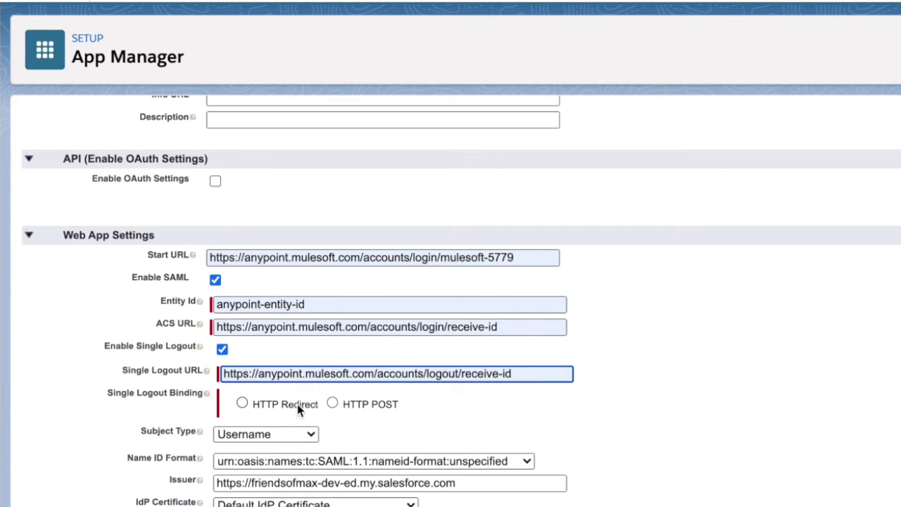
pyautogui.click(333, 404)
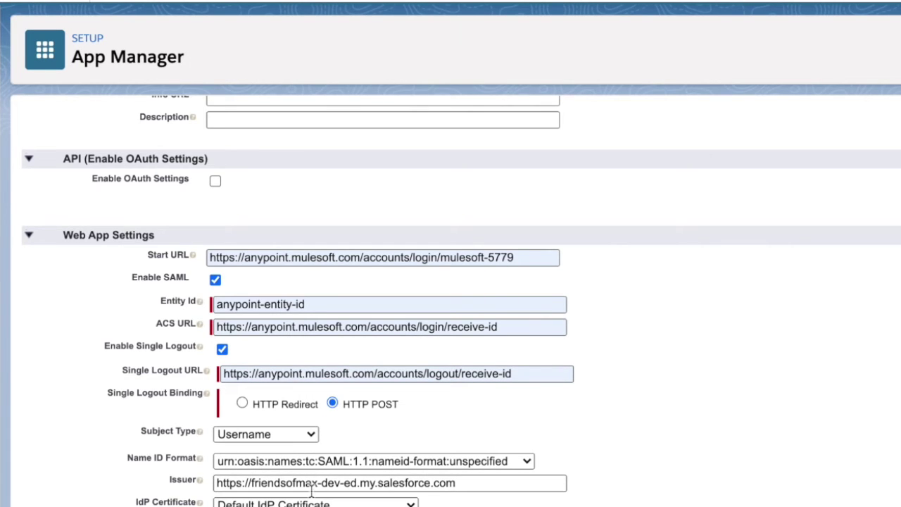
# Check the SAML issuer URL and save the new Anypoint connected app.
pyautogui.scroll(-1, 315, 493)
pyautogui.scroll(-3, 315, 493)
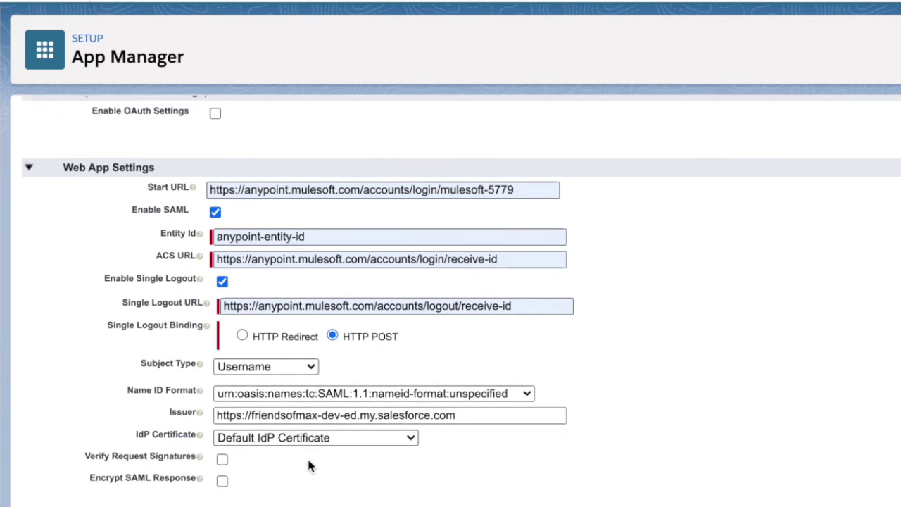
pyautogui.tripleClick(456, 382)
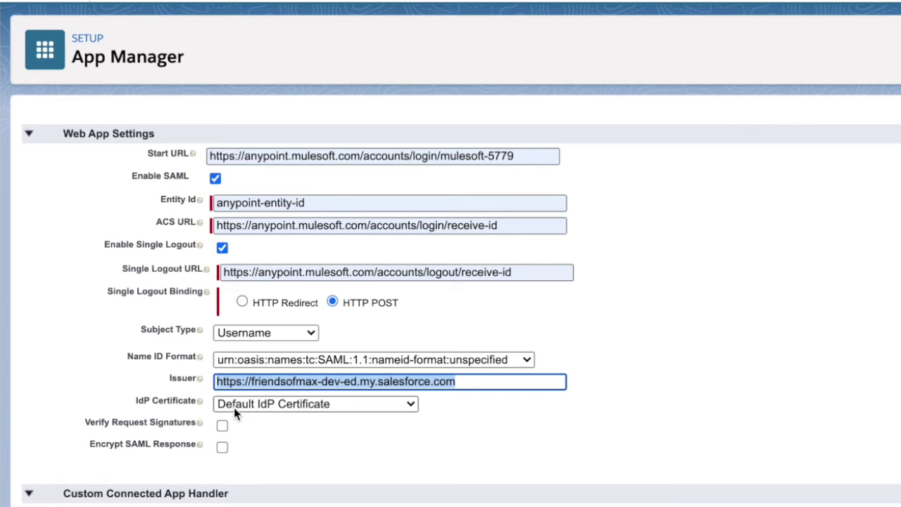
pyautogui.scroll(-2, 308, 418)
pyautogui.scroll(-8, 312, 423)
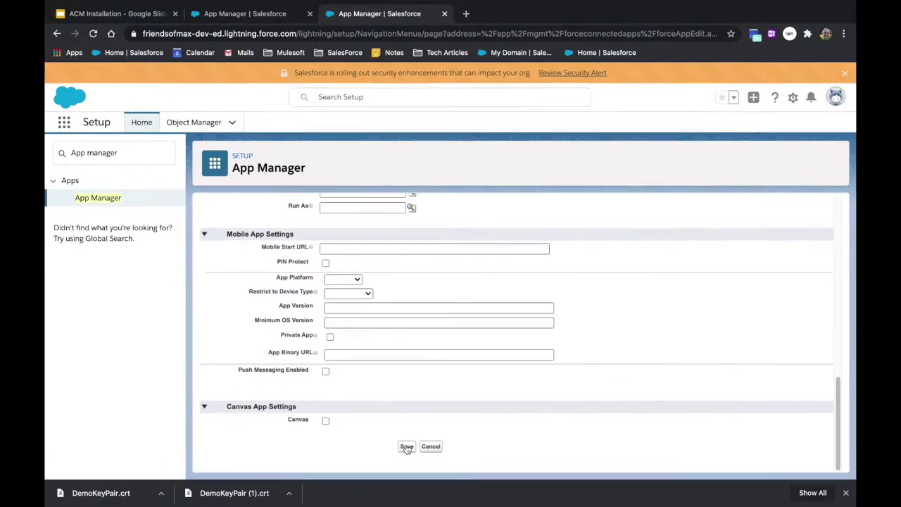
pyautogui.click(406, 448)
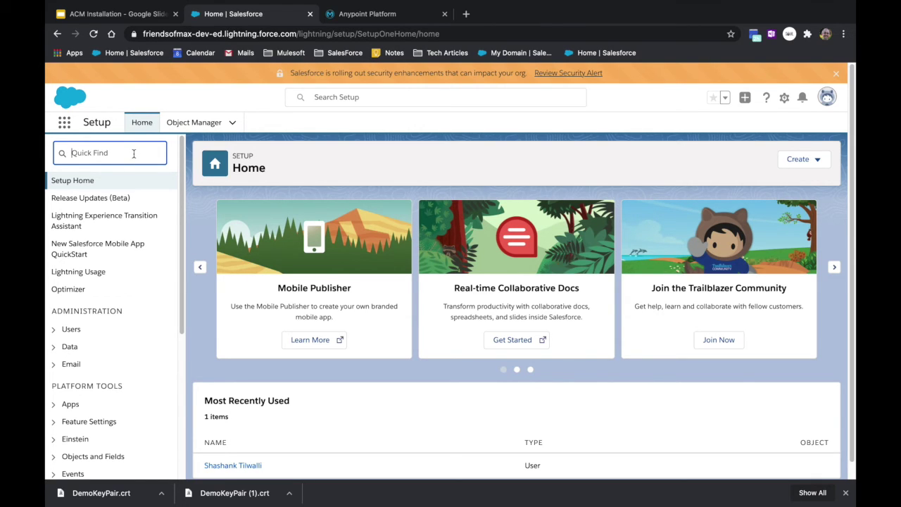
# Find App Manager in Setup again and open the Anypoint connected app for managing.
pyautogui.write('aPP MANAGER')
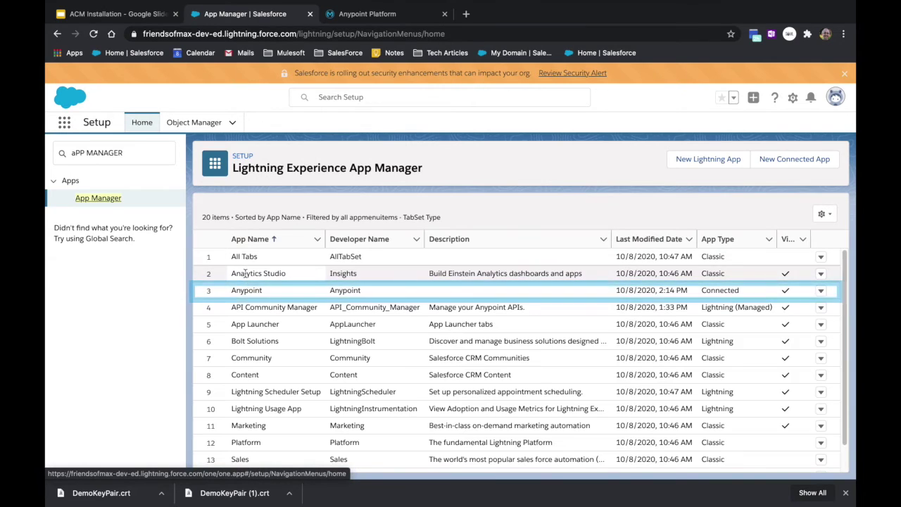
pyautogui.click(823, 293)
pyautogui.click(790, 350)
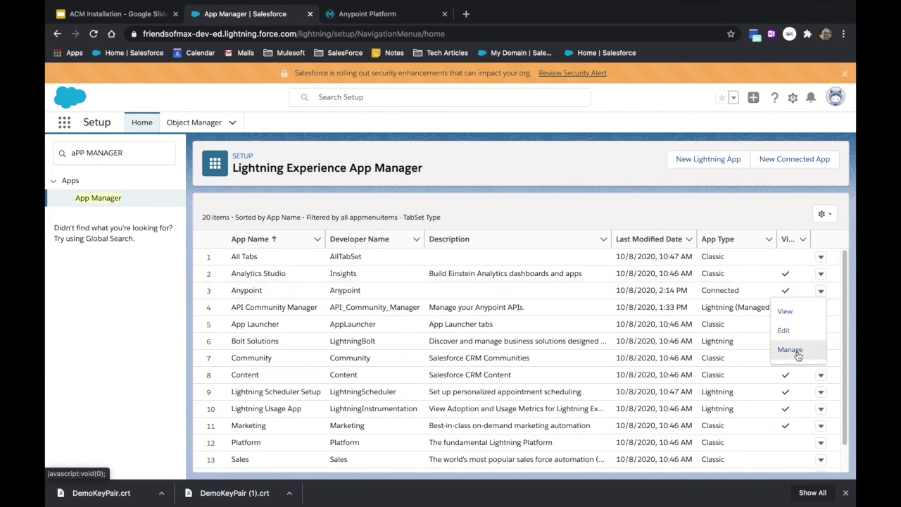
# Copy the IdP-Initiated Login URL and the Single Logout Endpoint from the app's SAML login information.
pyautogui.scroll(-5, 300, 296)
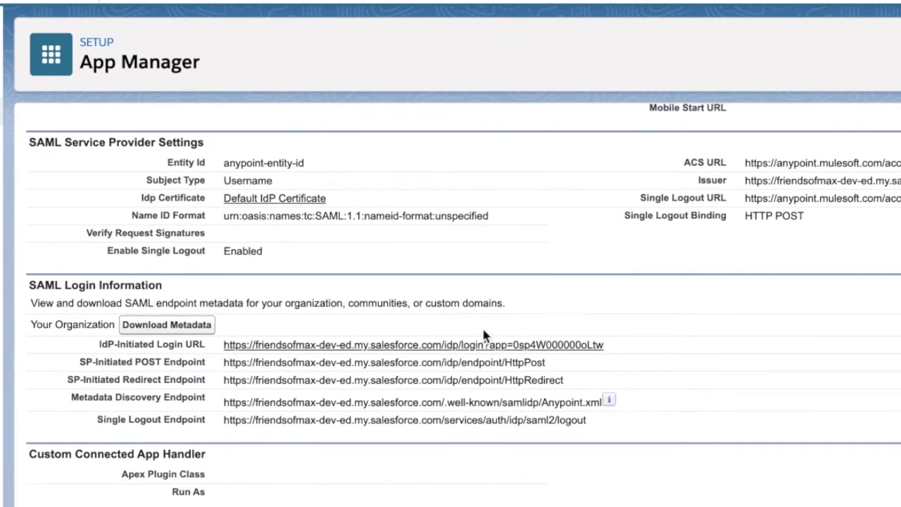
pyautogui.moveTo(619, 344); pyautogui.dragTo(202, 347)
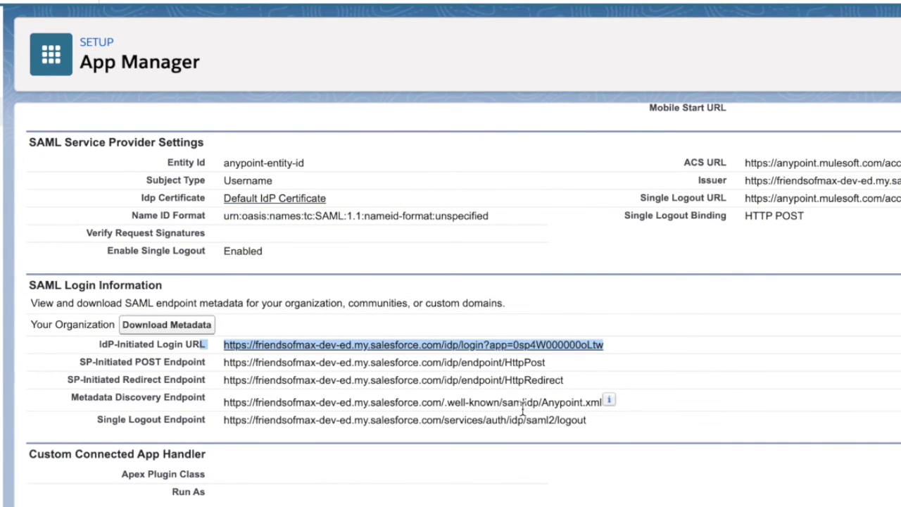
pyautogui.click(605, 420)
pyautogui.tripleClick(225, 421)
pyautogui.hotkey('ctrl', 'c')
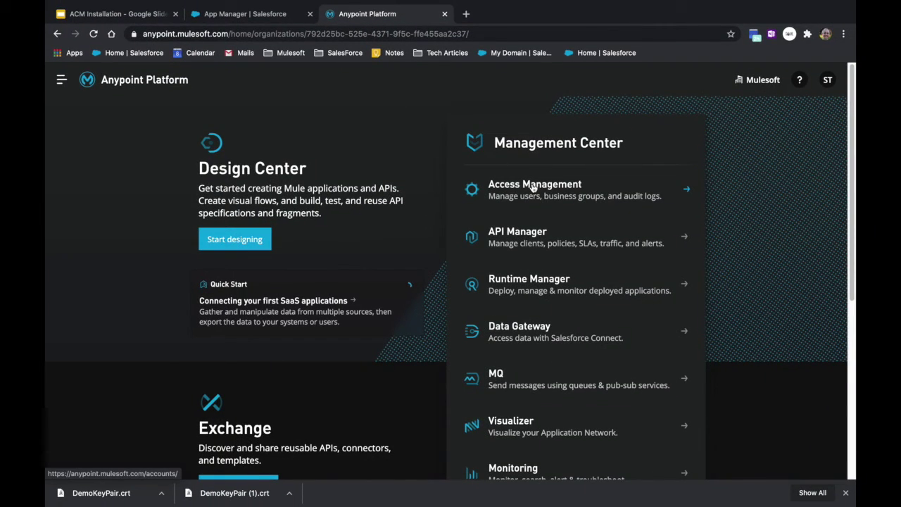
# In Anypoint Platform's Access Management, start configuring a SAML 2.0 identity provider.
pyautogui.click(533, 185)
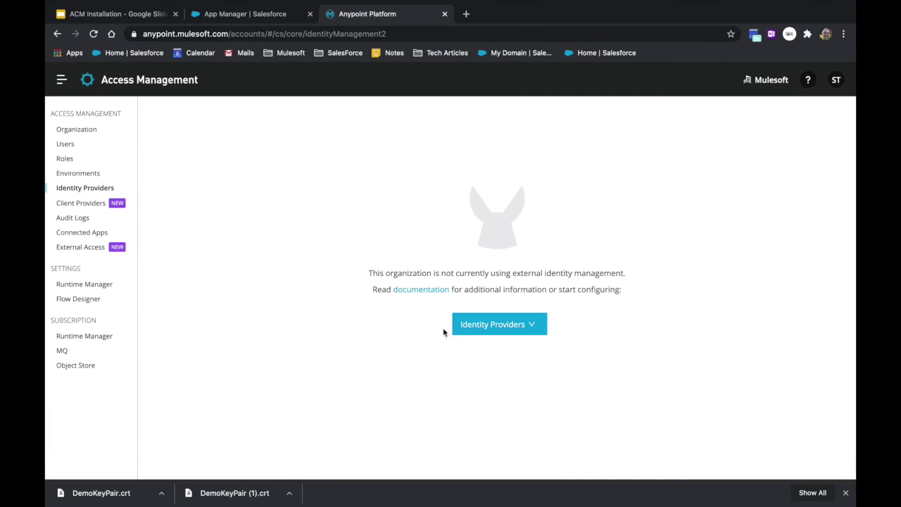
pyautogui.click(489, 334)
pyautogui.click(496, 369)
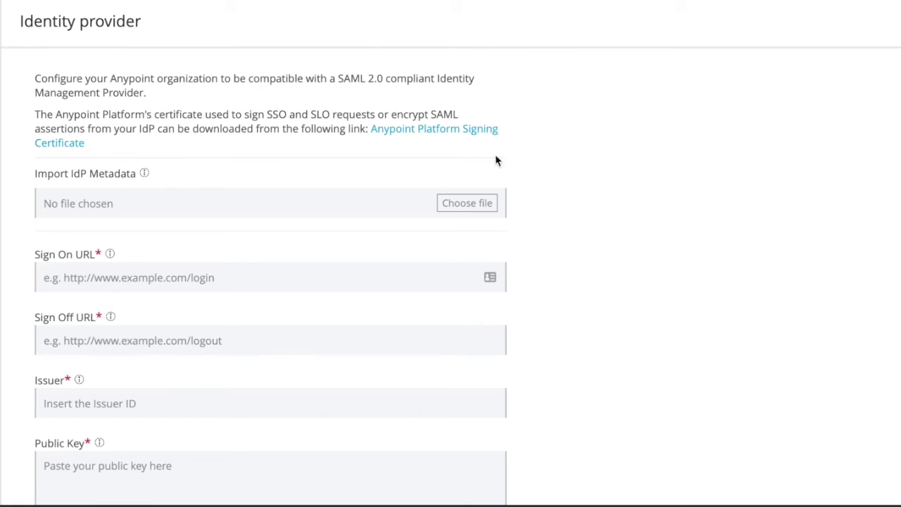
pyautogui.click(172, 276)
pyautogui.write('https://friendsofmax-dev-ed.my.salesforce.com/idp/login?app=0sp4W000000oLtw')
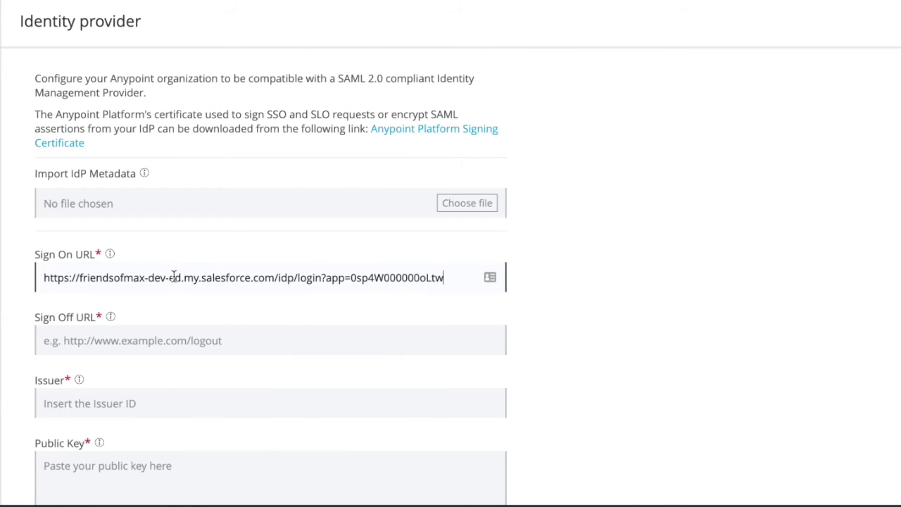
pyautogui.click(172, 340)
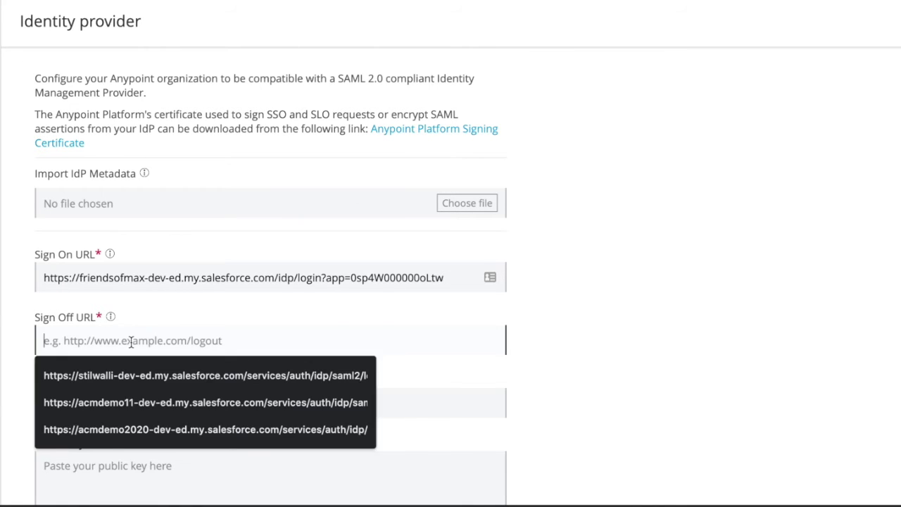
pyautogui.hotkey('ctrl', 'v')
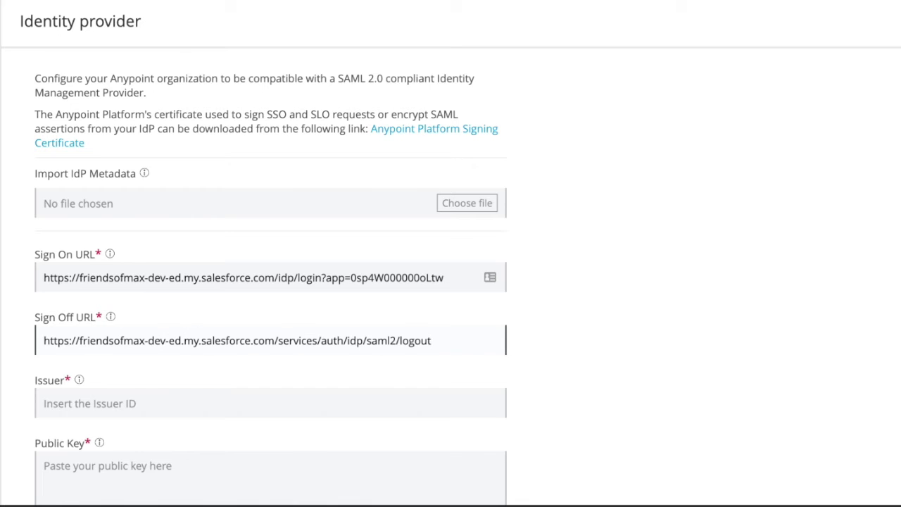
# Set the identity provider's Issuer to friendsofmax-dev-ed and paste the copied certificate text as its Public Key.
pyautogui.click(113, 405)
pyautogui.write('friendsofmax-dev-ed')
pyautogui.scroll(-2, 152, 392)
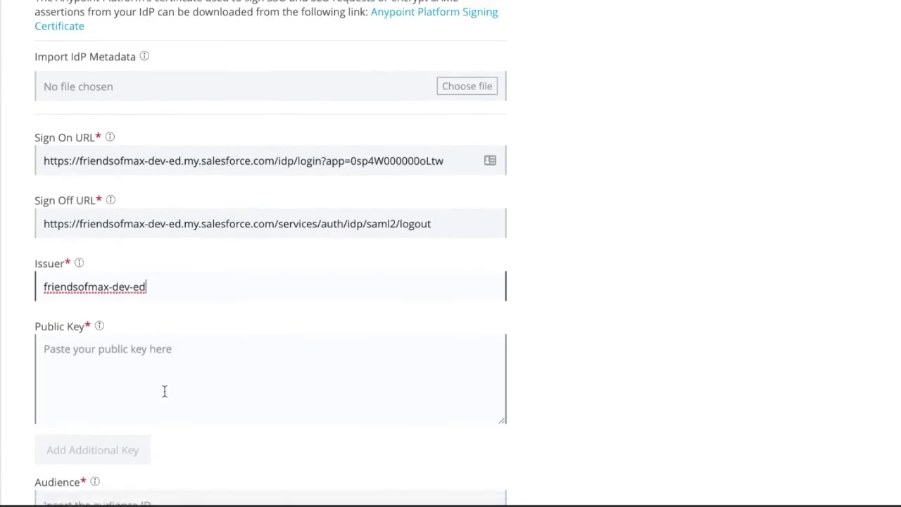
pyautogui.scroll(-3, 164, 391)
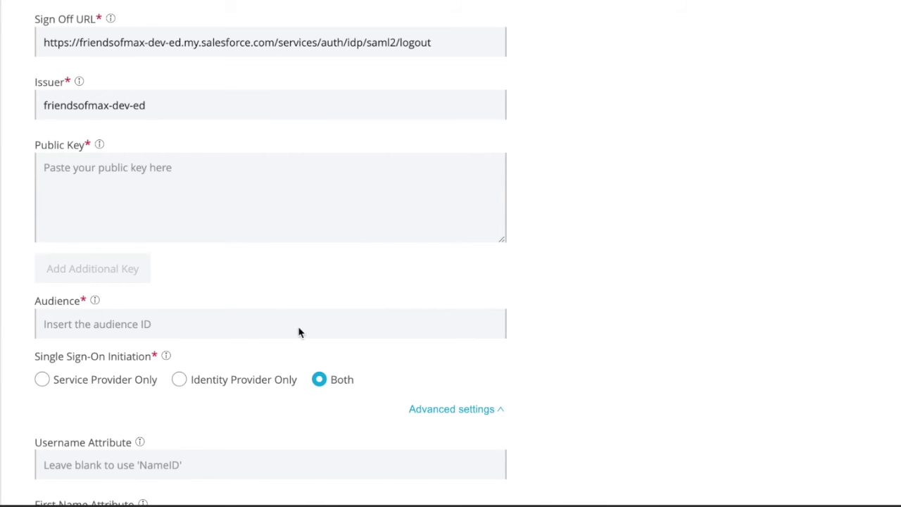
pyautogui.click(94, 188)
pyautogui.hotkey('ctrl', 'v')
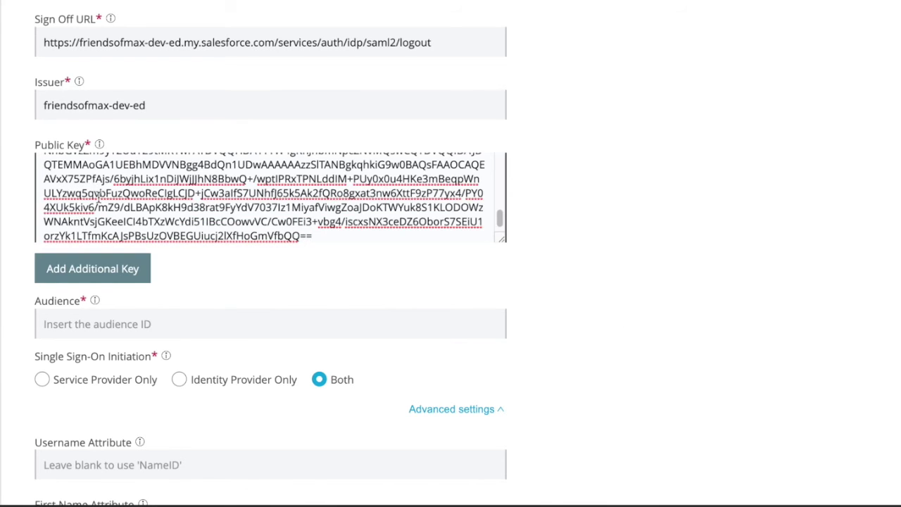
# Set the Audience to anypoint-entity-id, enable new non-SSO users and create the identity provider.
pyautogui.click(115, 321)
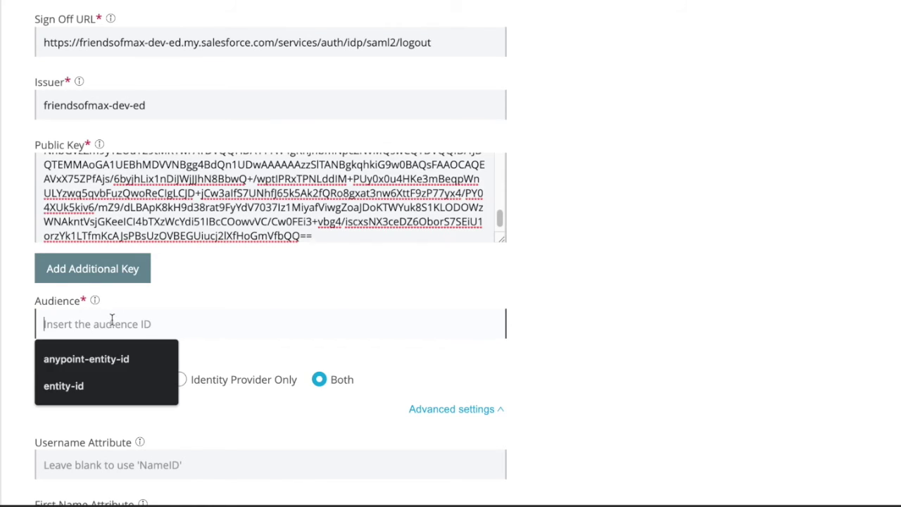
pyautogui.click(113, 359)
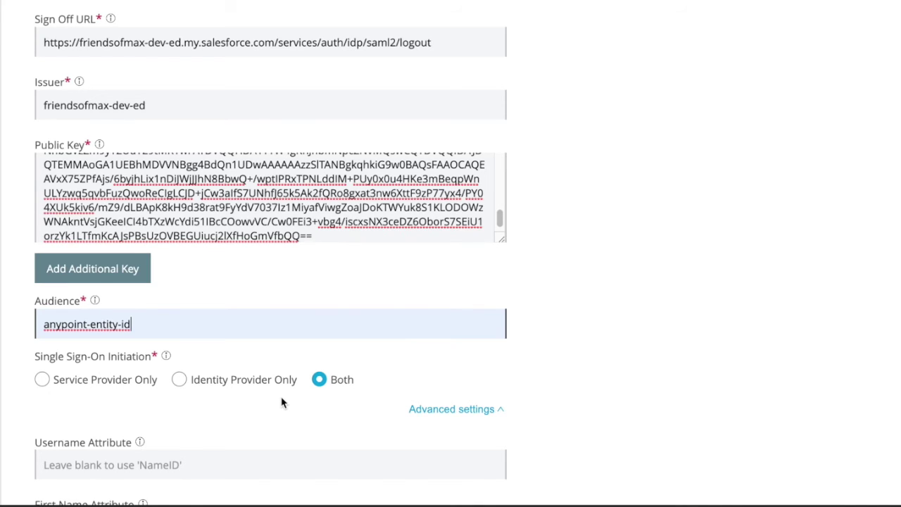
pyautogui.scroll(-5, 310, 394)
pyautogui.click(56, 377)
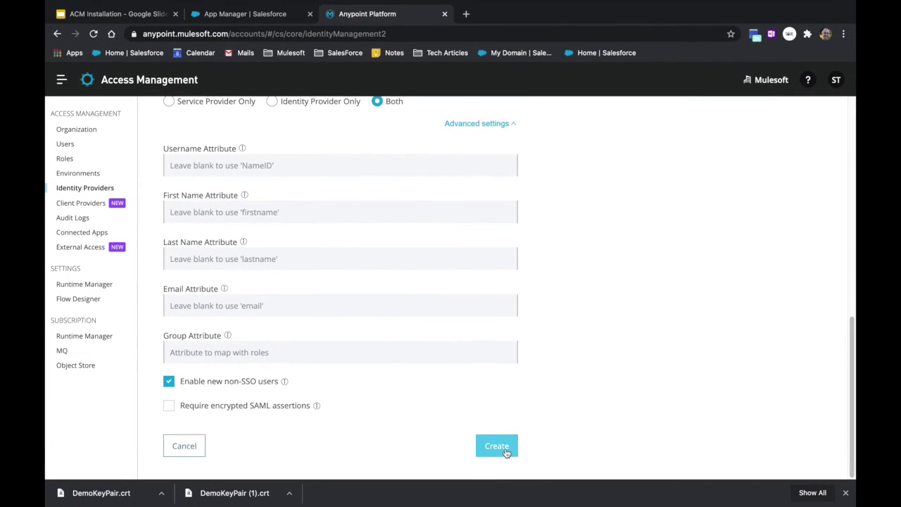
pyautogui.click(493, 458)
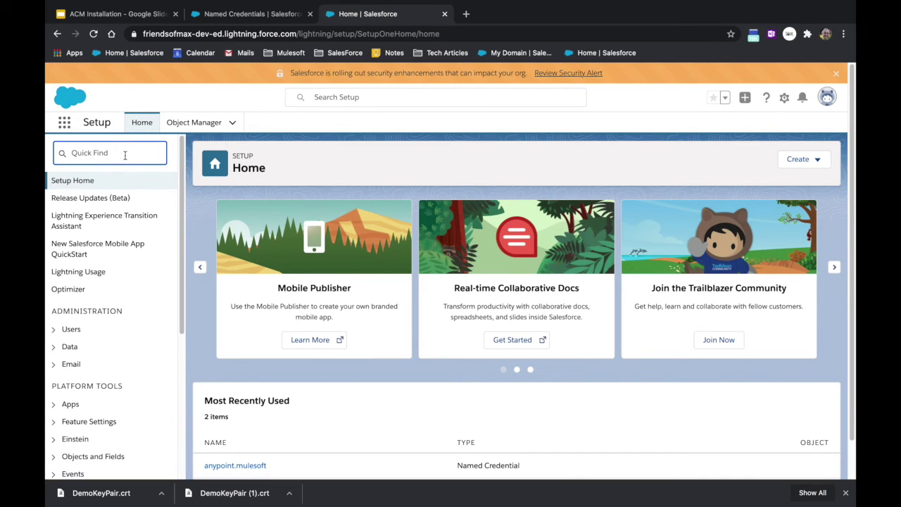
# In Salesforce Setup, find Named Credentials and open the anypoint.mulesoft credential for editing.
pyautogui.write('Named Cre')
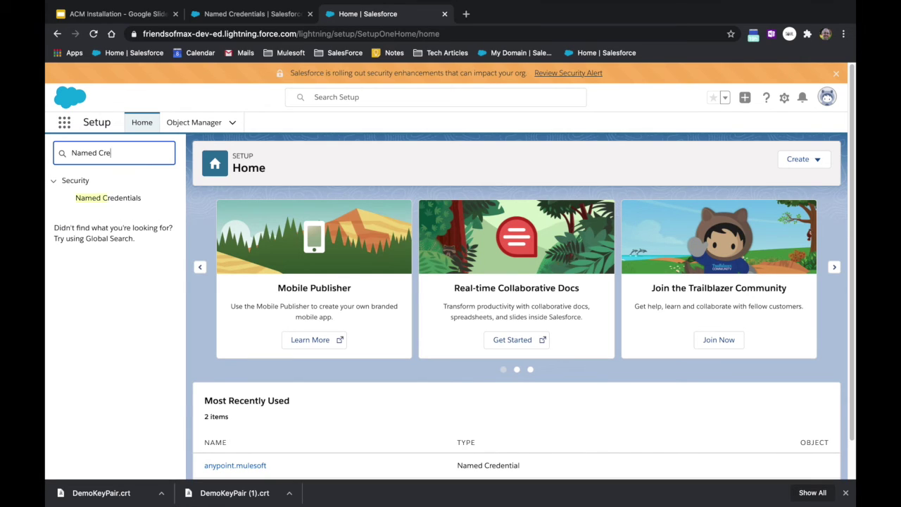
pyautogui.write('d')
pyautogui.click(96, 198)
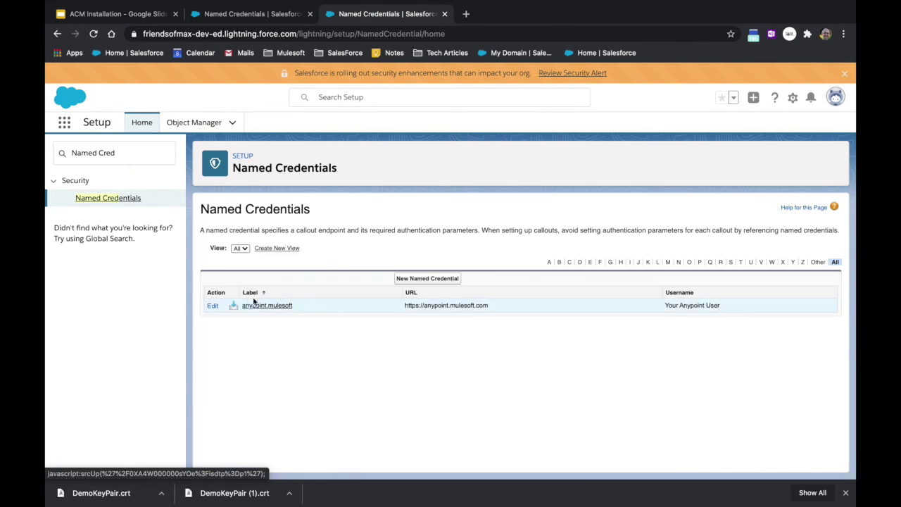
pyautogui.click(213, 305)
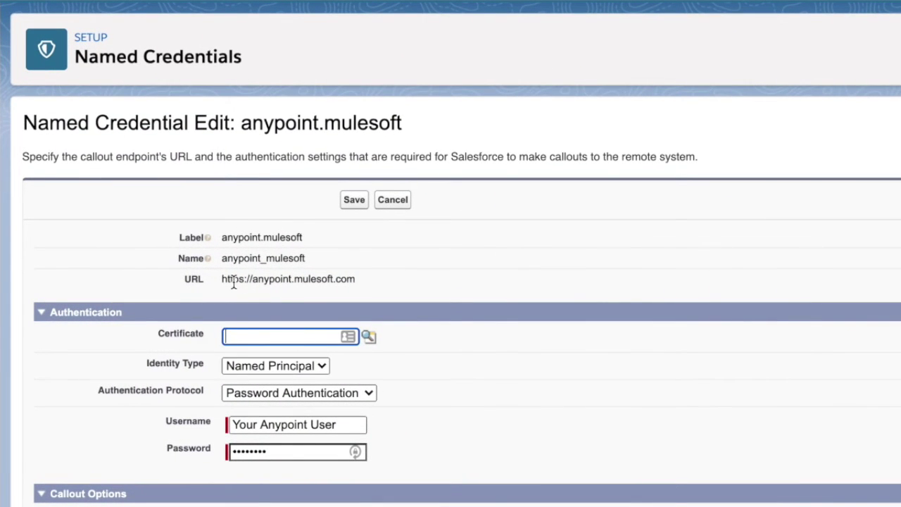
# Set the named credential's Identity Type to Per User and its Authentication Protocol to JWT Token Exchange.
pyautogui.moveTo(223, 279); pyautogui.dragTo(378, 283)
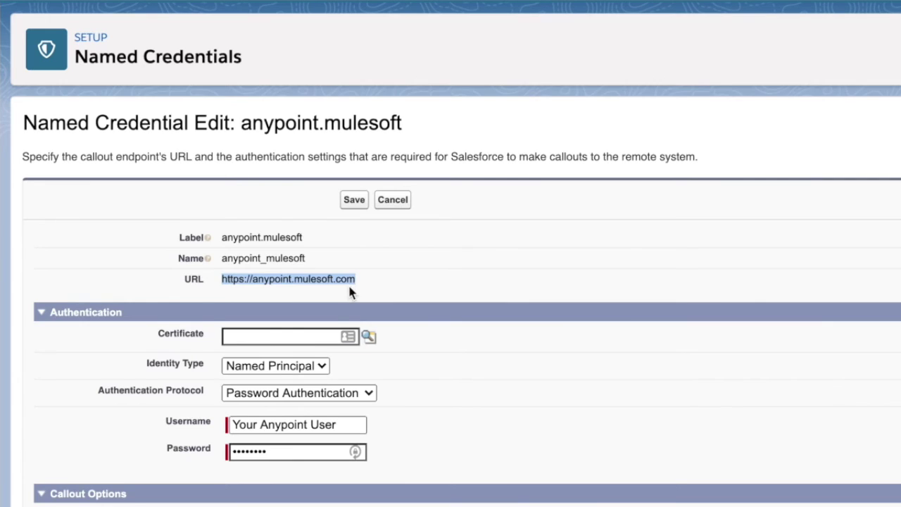
pyautogui.scroll(-2, 352, 291)
pyautogui.click(316, 310)
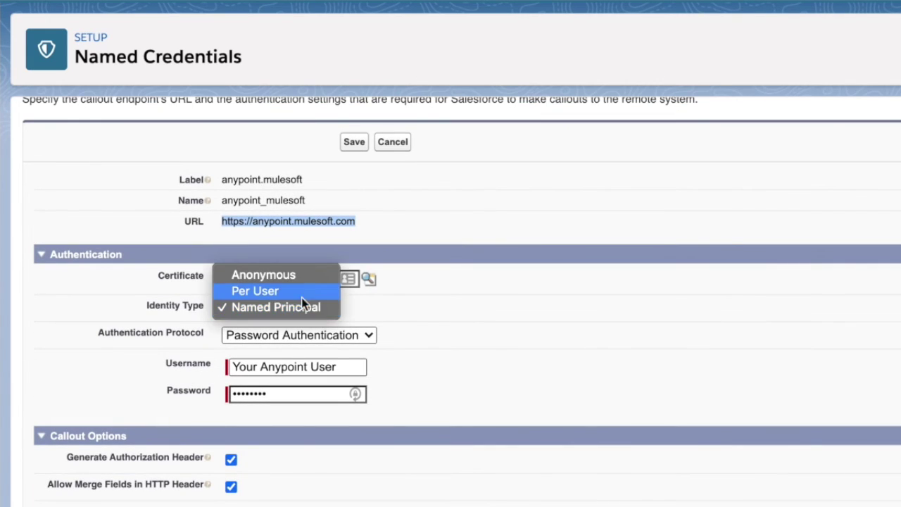
pyautogui.click(294, 291)
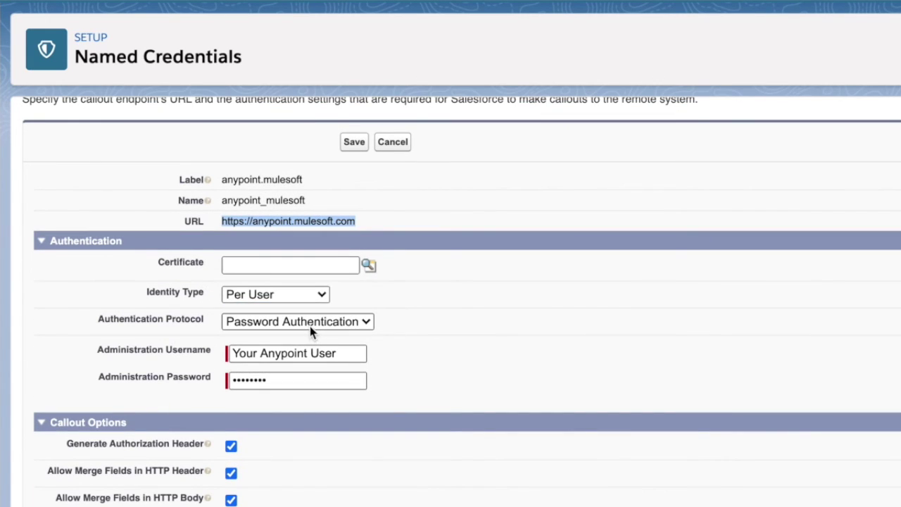
pyautogui.click(310, 325)
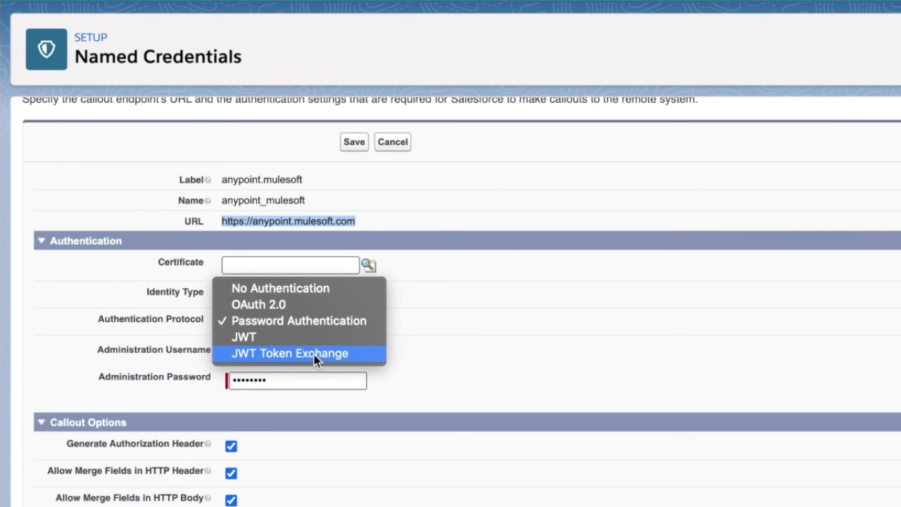
pyautogui.click(315, 353)
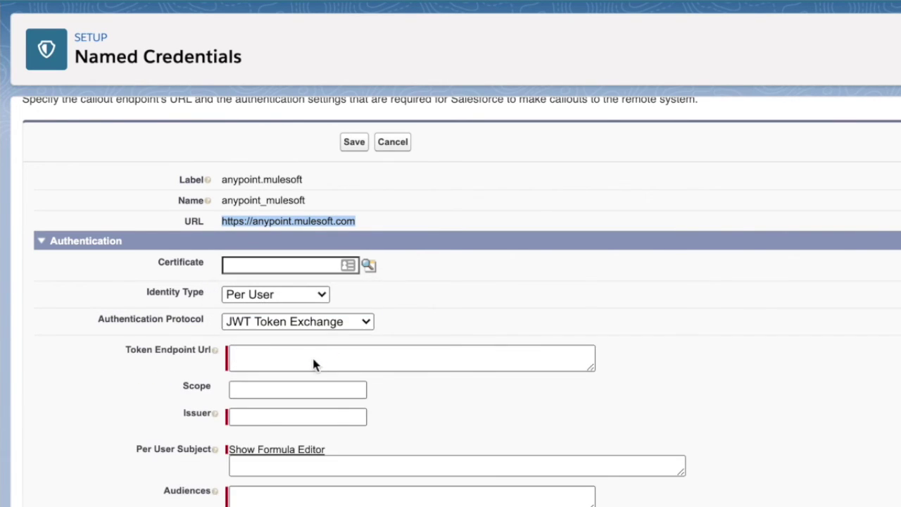
pyautogui.click(312, 359)
pyautogui.hotkey('ctrl', 'v')
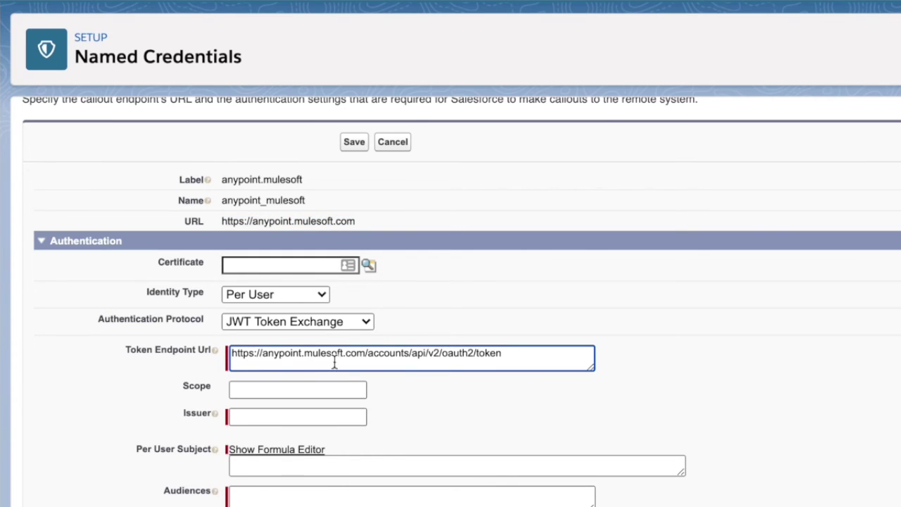
pyautogui.click(295, 419)
pyautogui.hotkey('ctrl', 'v')
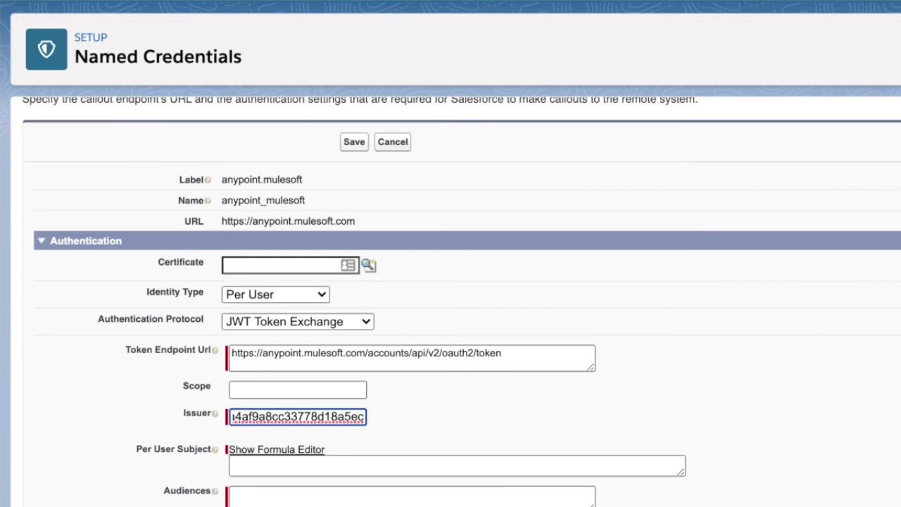
pyautogui.press('Tab')
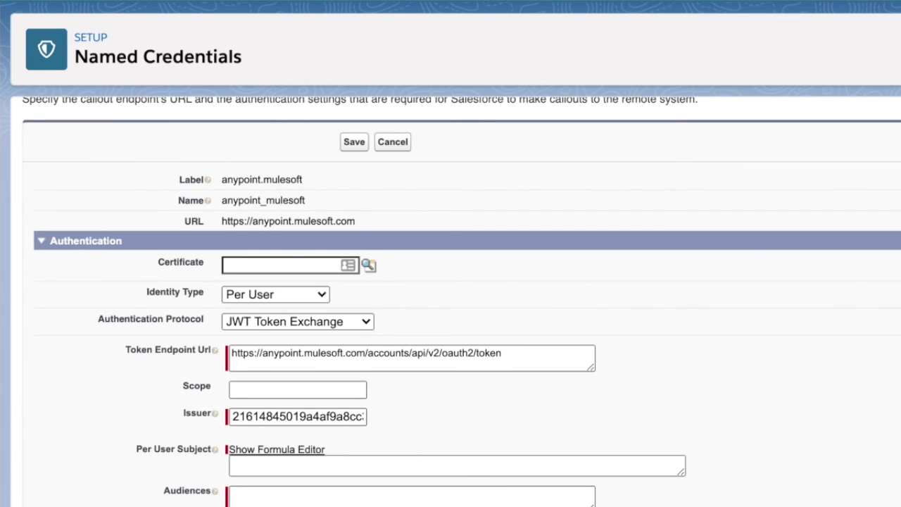
# Set the Per User Subject to "friendsofmax-dev-ed:anypoint-entity-id|" & $User.Username & "|" & $User.FirstName & "|" & $User.LastName & "|" & $User.Email & "|[\"Community User\"]" and show the formula editor.
pyautogui.click(254, 466)
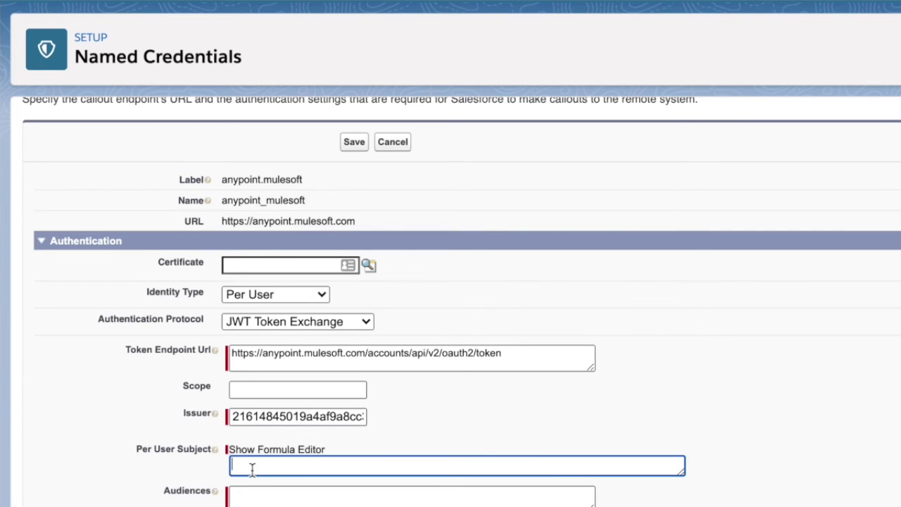
pyautogui.hotkey('ctrl', 'v')
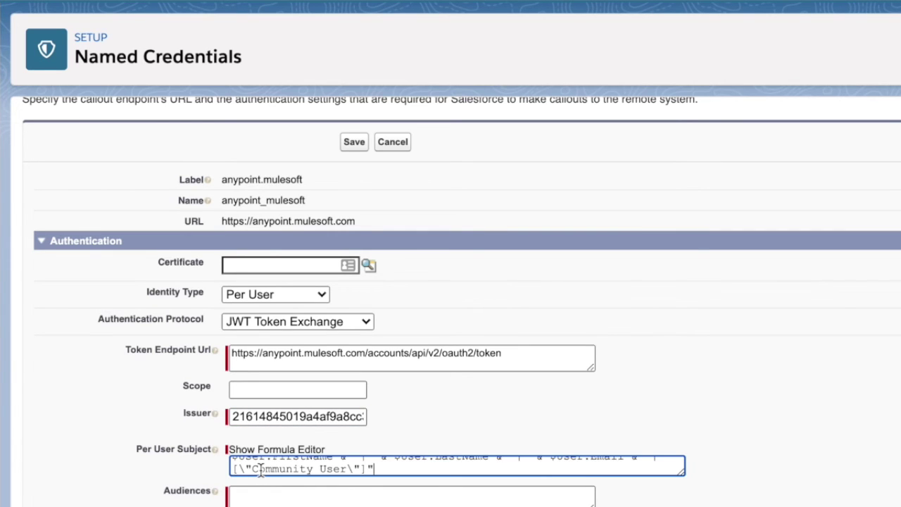
pyautogui.click(306, 454)
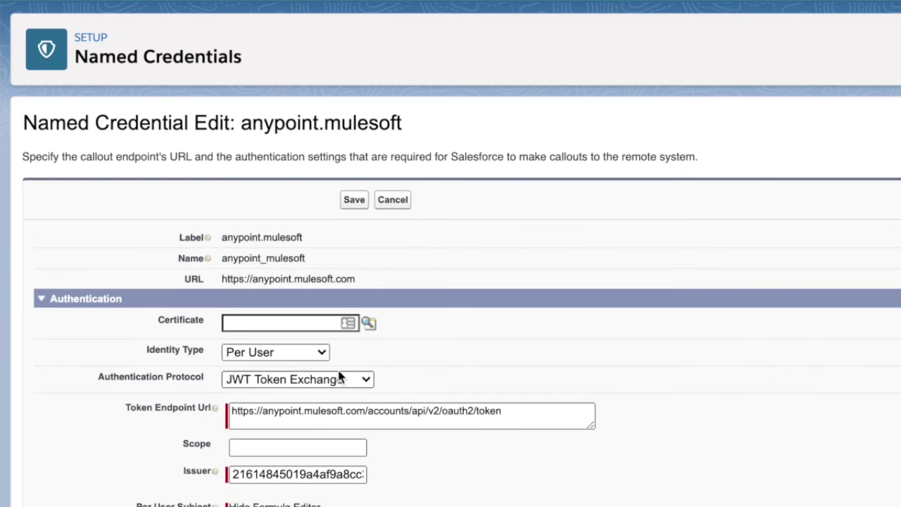
pyautogui.scroll(-5, 340, 373)
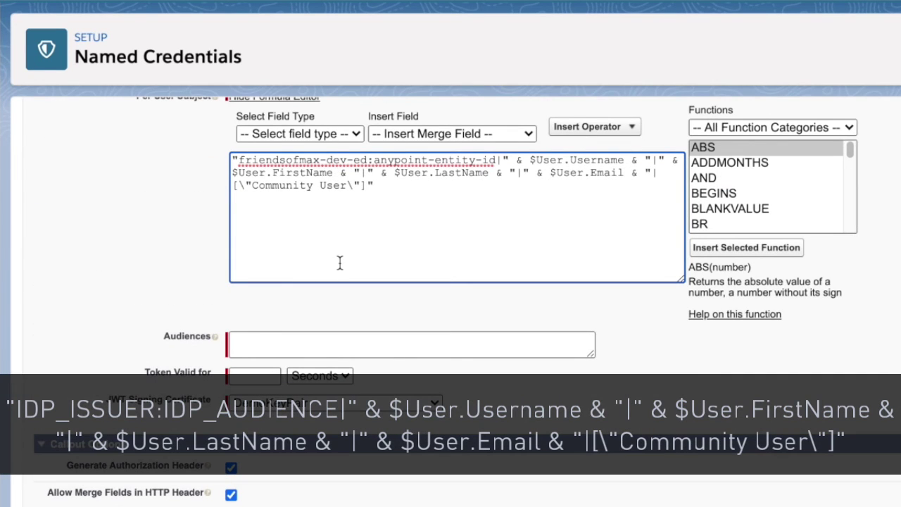
pyautogui.scroll(3, 322, 270)
pyautogui.scroll(-4, 563, 274)
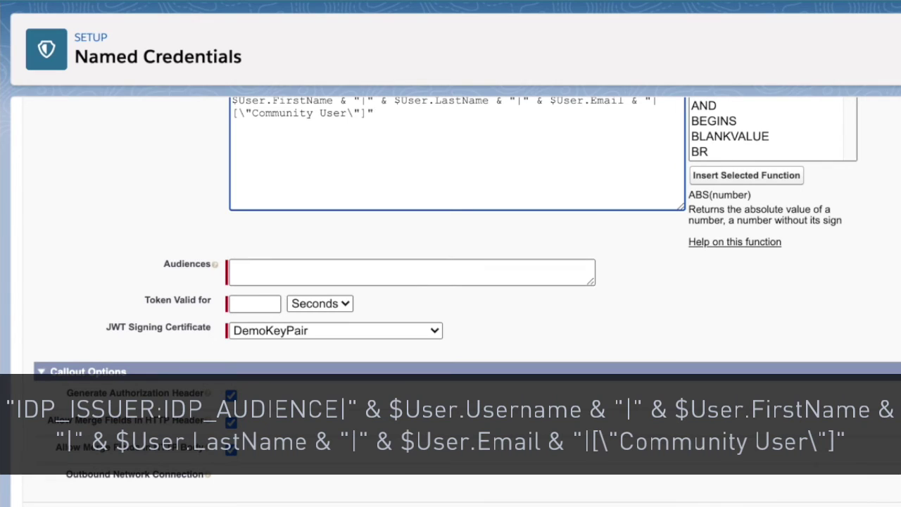
pyautogui.press('super+Tab')
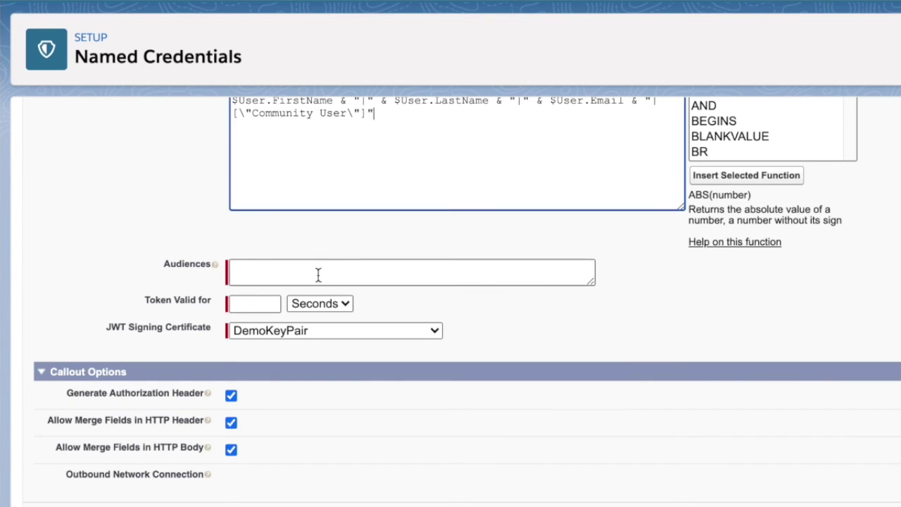
pyautogui.click(313, 278)
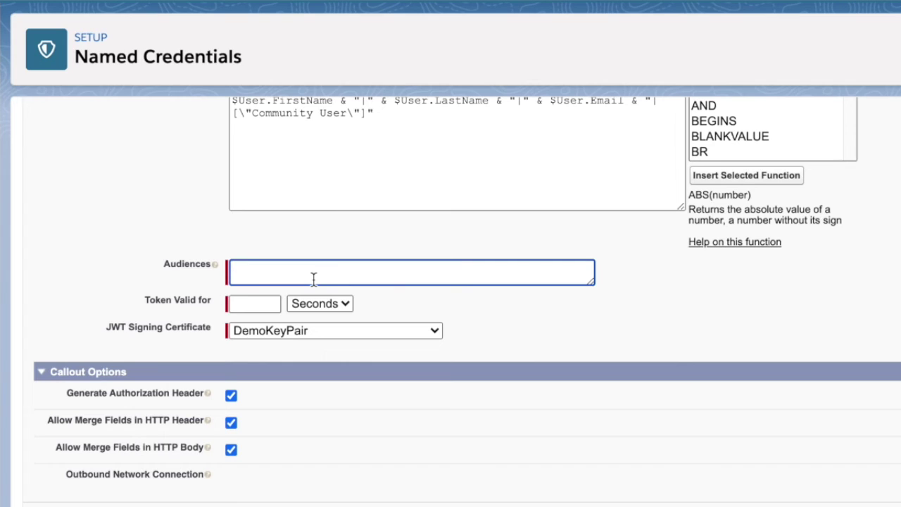
pyautogui.hotkey('ctrl', 'v')
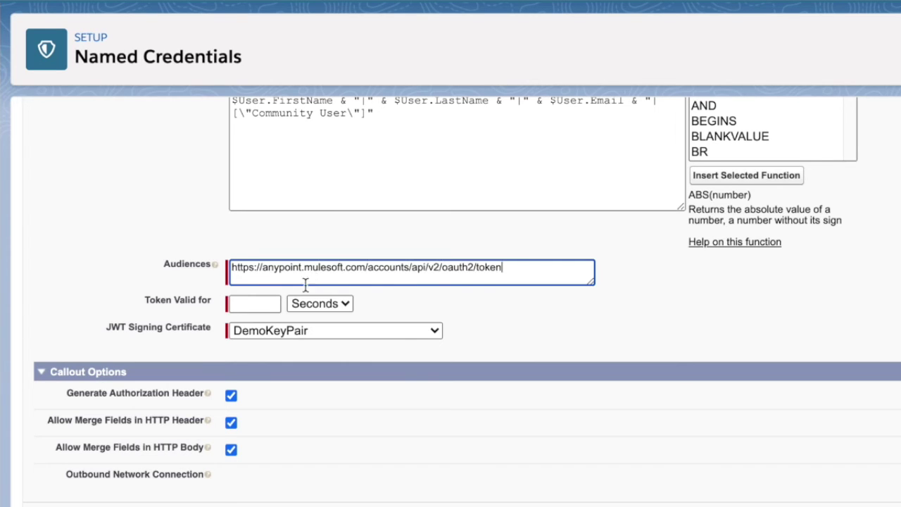
pyautogui.click(265, 303)
pyautogui.write('60')
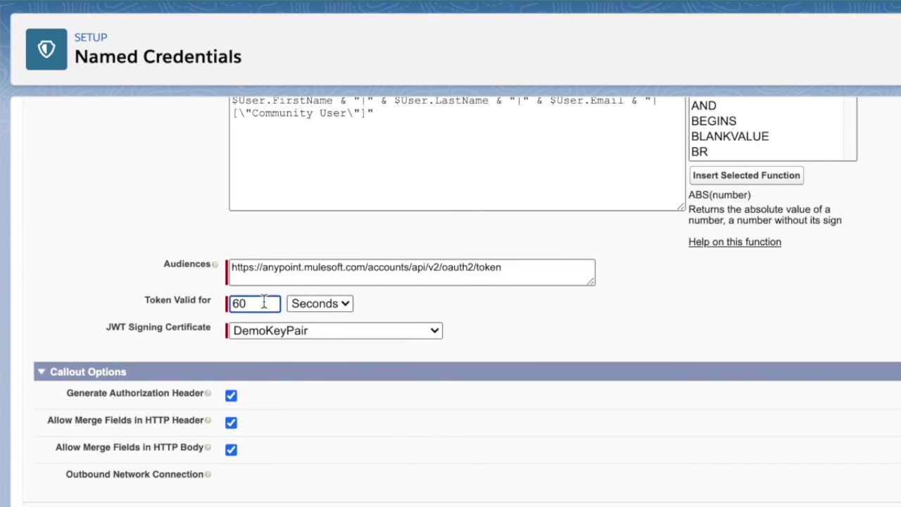
pyautogui.click(294, 305)
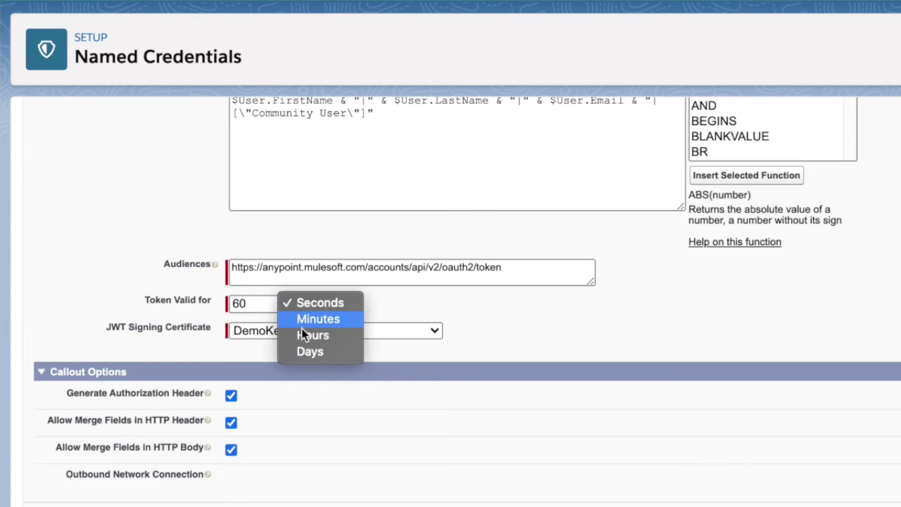
pyautogui.click(310, 322)
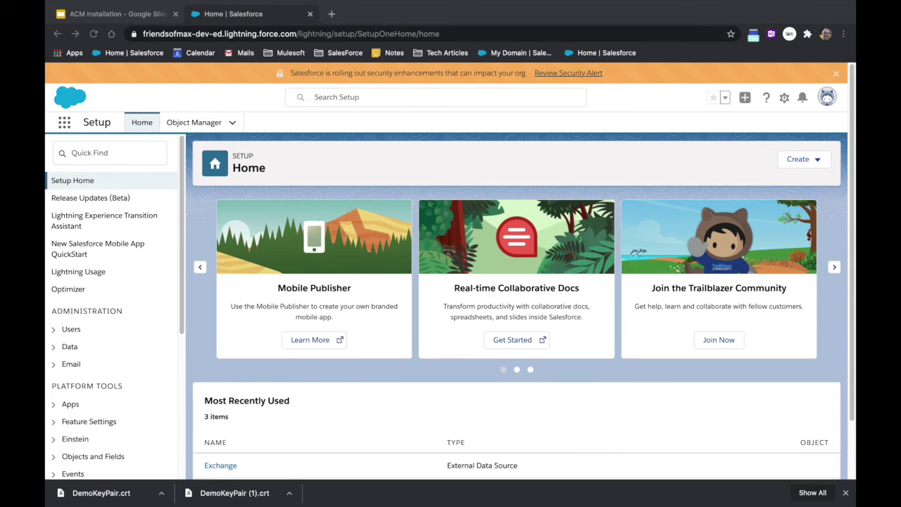
# Find External Data Sources in Setup and open the Exchange data source for editing.
pyautogui.click(117, 155)
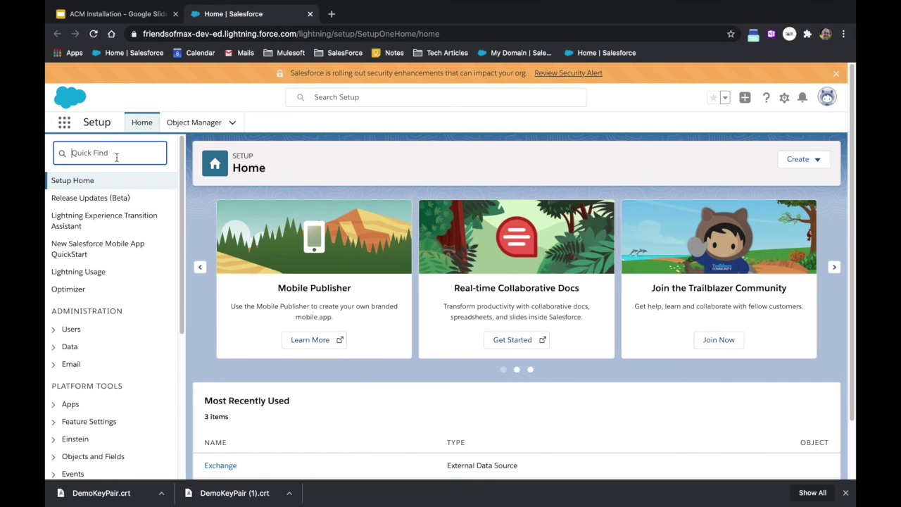
pyautogui.write('External Da')
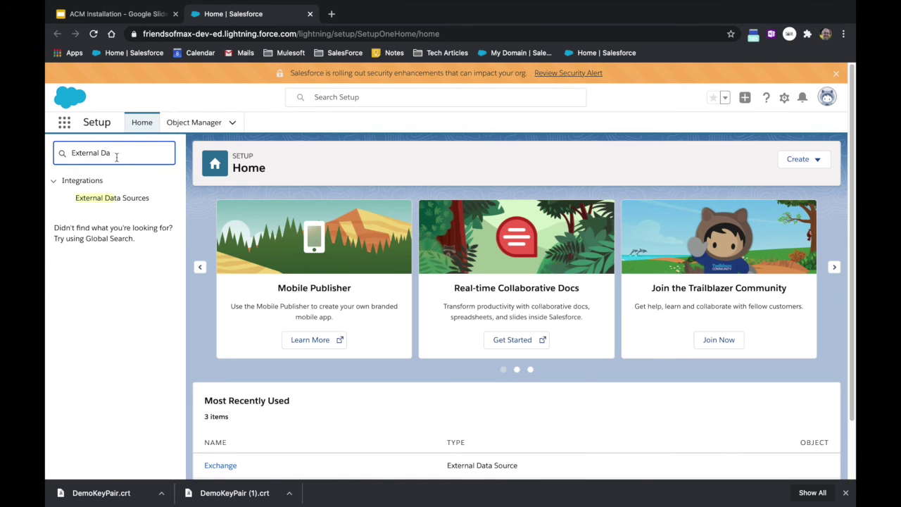
pyautogui.click(132, 201)
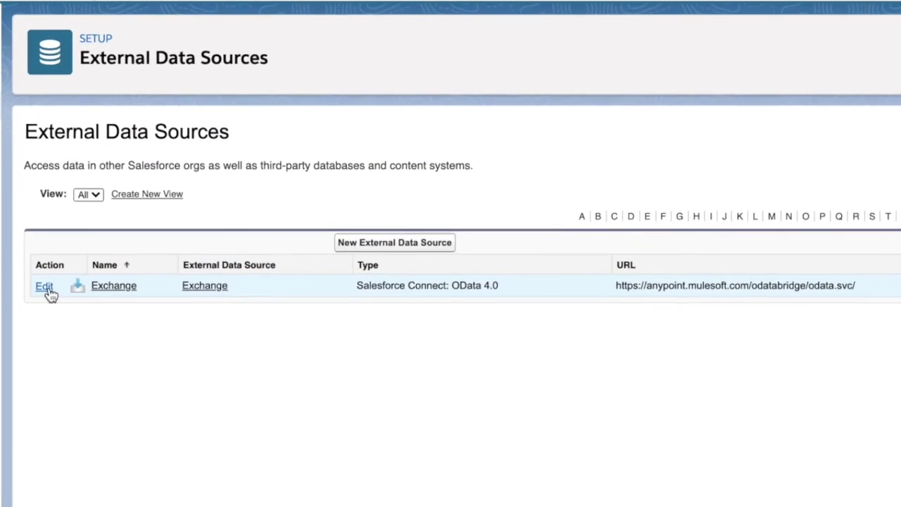
pyautogui.click(209, 311)
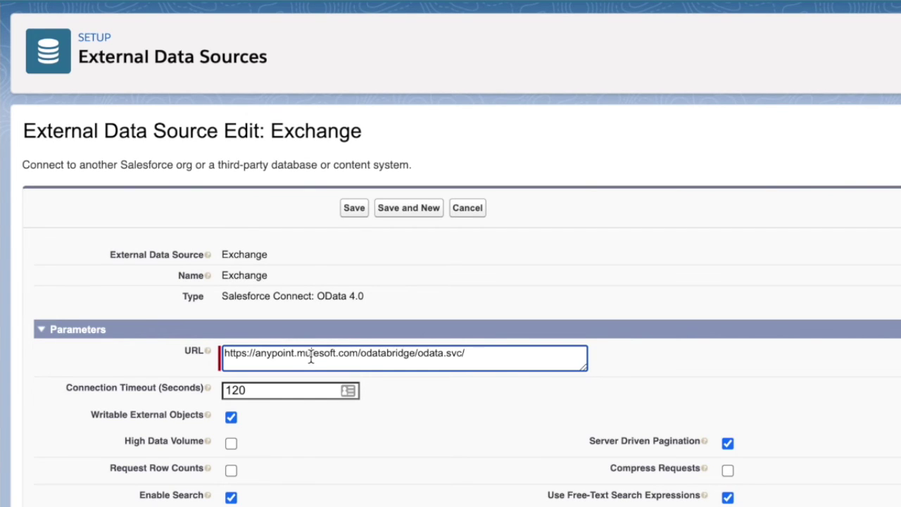
# Set the Exchange data source's URL to callout:acm_pkg__anypoint_mulesoft/odatabridge/odata.svc/ and save it.
pyautogui.hotkey('ctrl', 'a')
pyautogui.write('callout:acm_pkg__anypoint_mulesoft/odatabridge/odata.svc/')
pyautogui.scroll(-3, 543, 398)
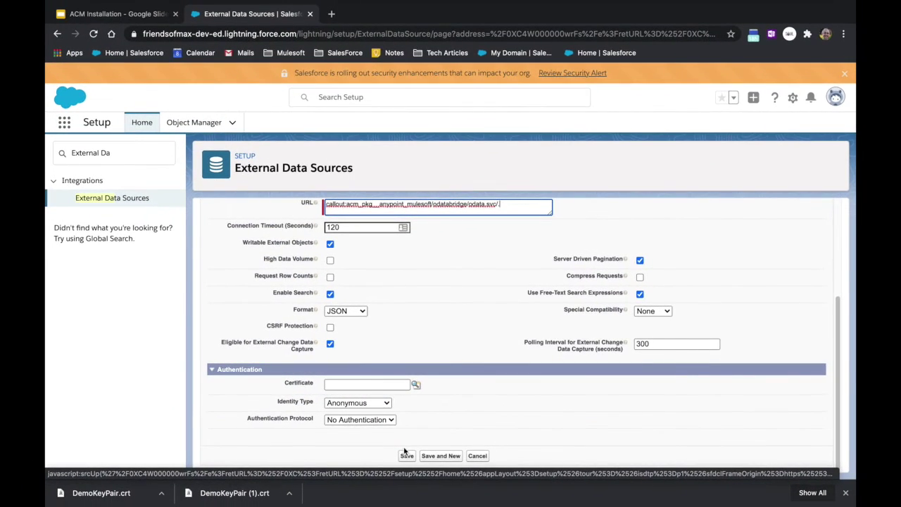
pyautogui.click(406, 456)
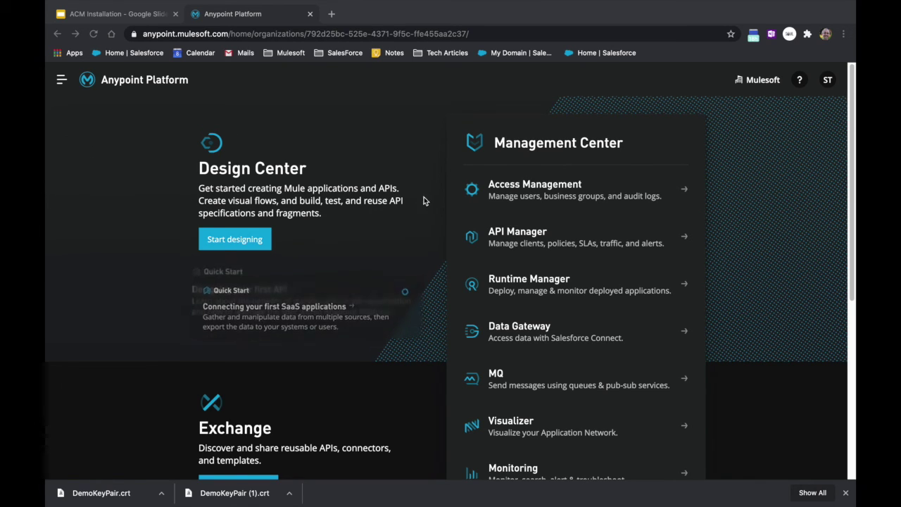
# Open the organization user's role assignments in Anypoint Platform's Access Management.
pyautogui.click(520, 203)
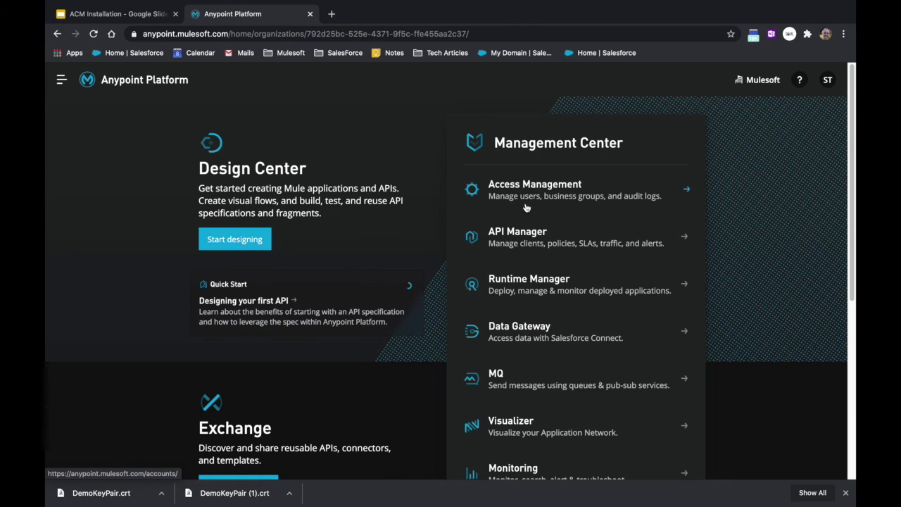
pyautogui.click(522, 197)
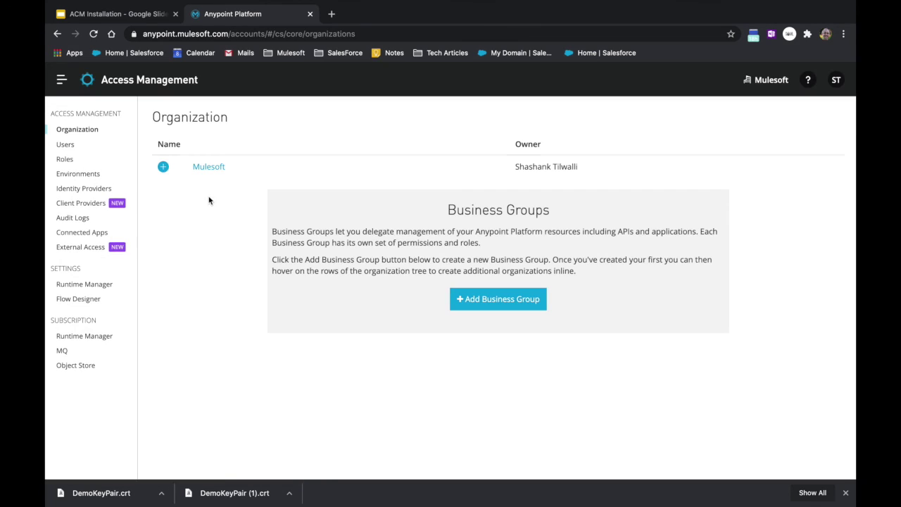
pyautogui.click(65, 145)
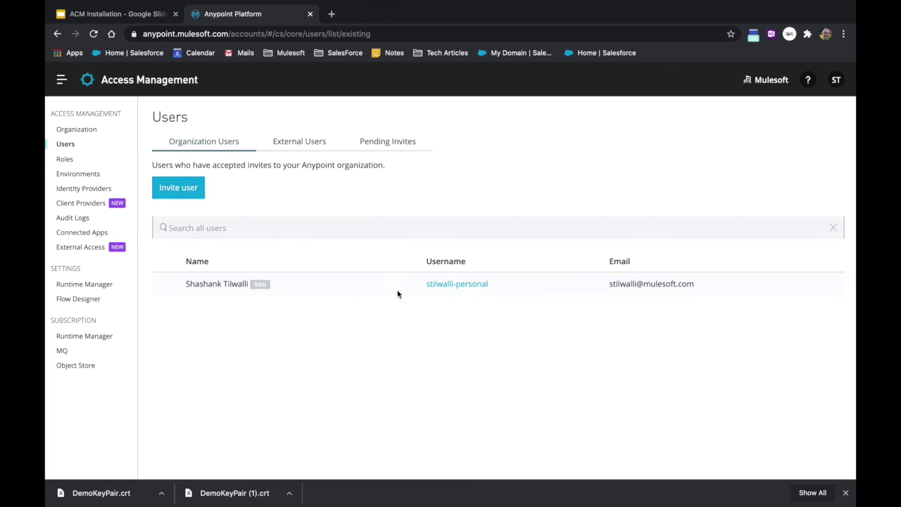
pyautogui.click(483, 286)
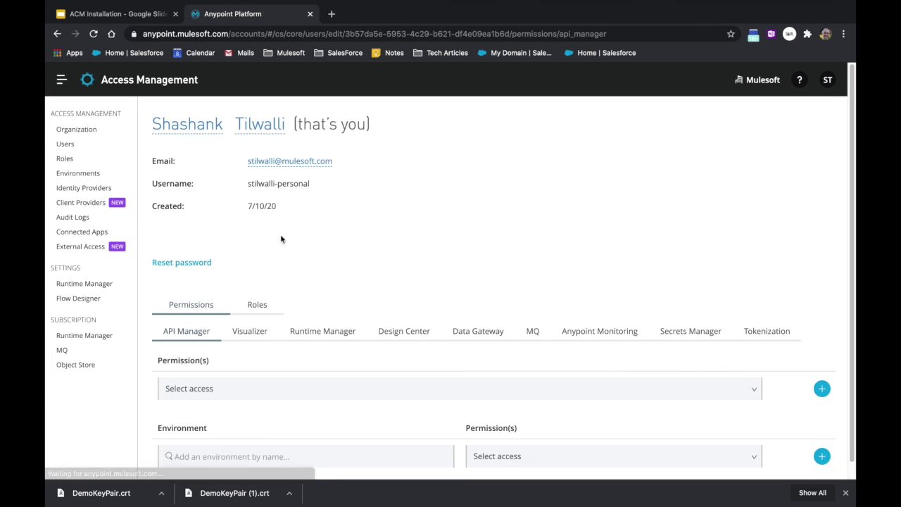
pyautogui.click(260, 305)
pyautogui.scroll(-1, 281, 352)
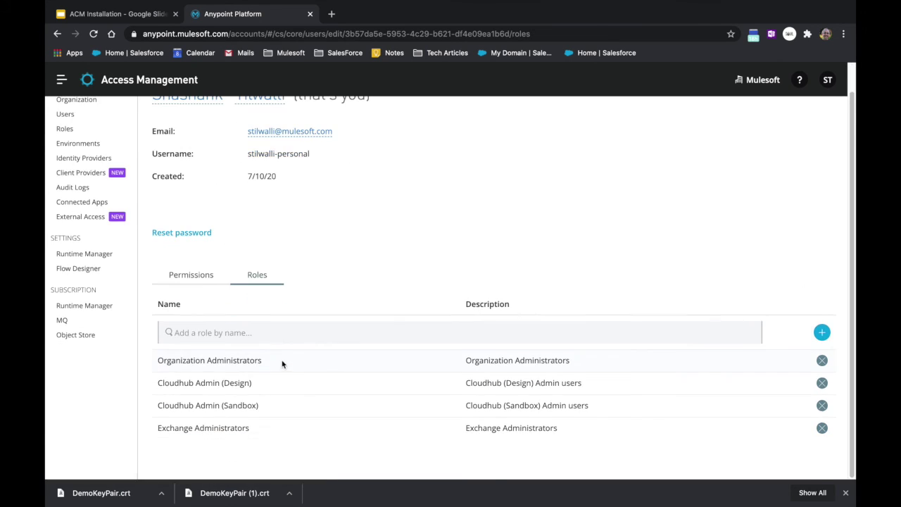
# Find the Exchange Contributors role and add it to the user's roles.
pyautogui.click(276, 339)
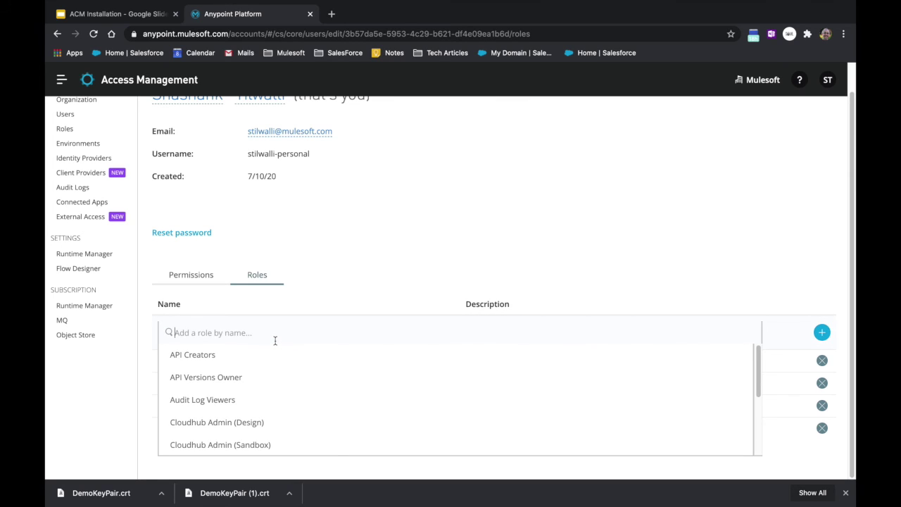
pyautogui.write('exchange')
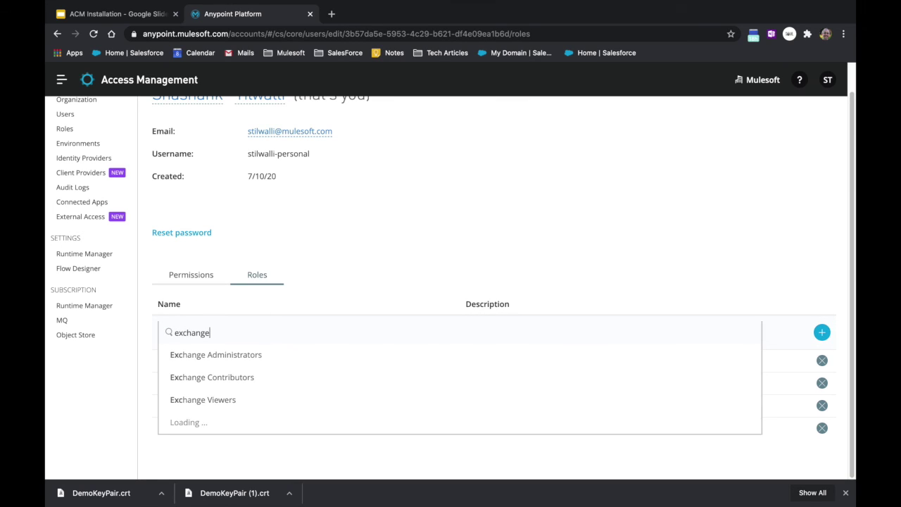
pyautogui.click(276, 379)
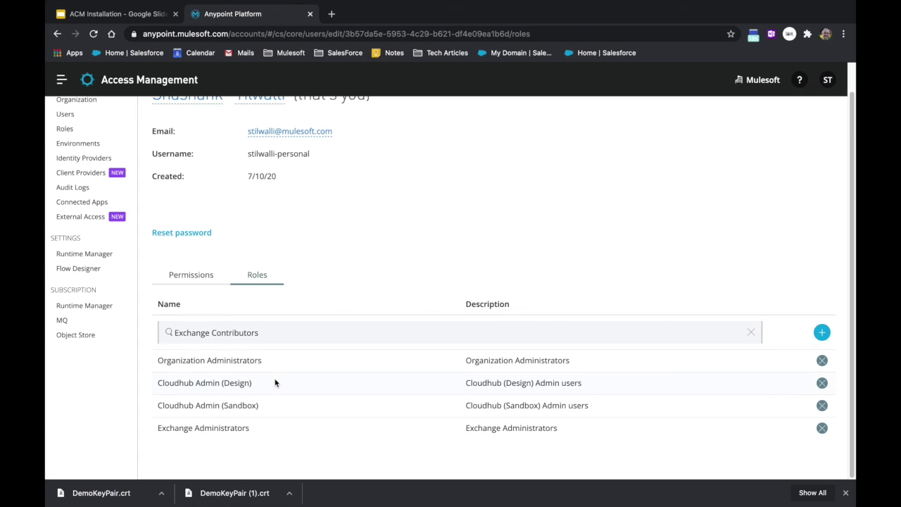
pyautogui.click(822, 333)
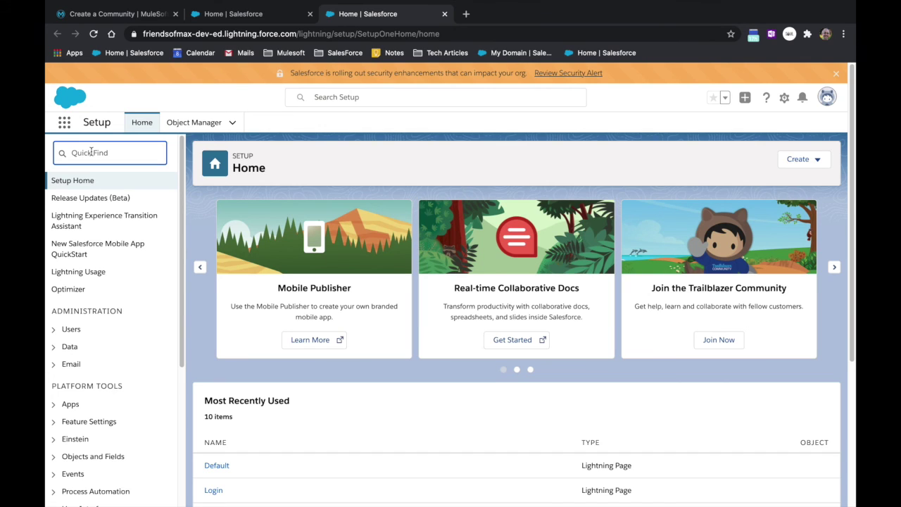
# Find All Communities in Salesforce Setup and start a new community from MuleSoft's Build Your API Community template.
pyautogui.write('A')
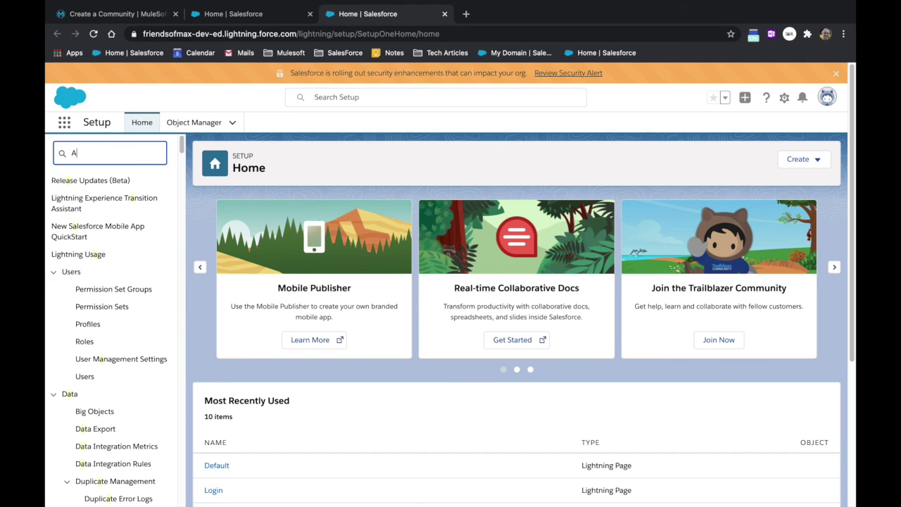
pyautogui.write('ll Com')
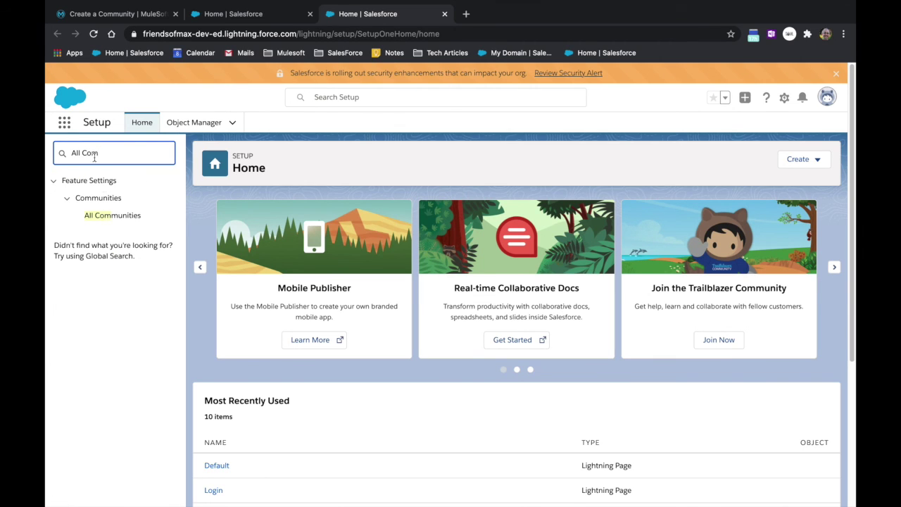
pyautogui.click(107, 216)
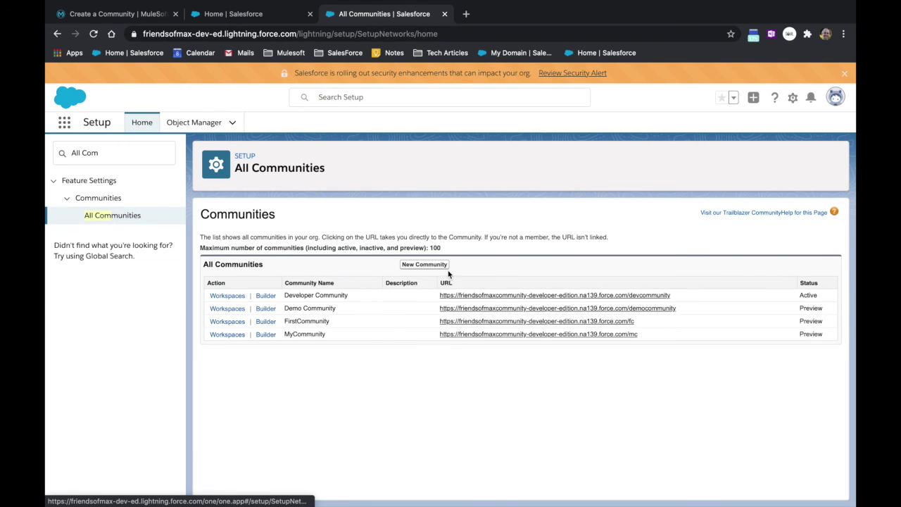
pyautogui.click(444, 265)
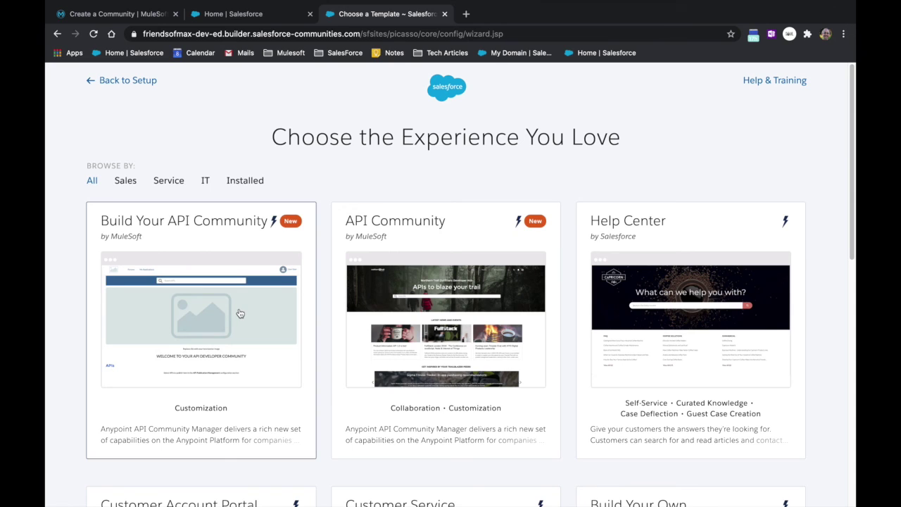
pyautogui.click(240, 313)
pyautogui.click(527, 238)
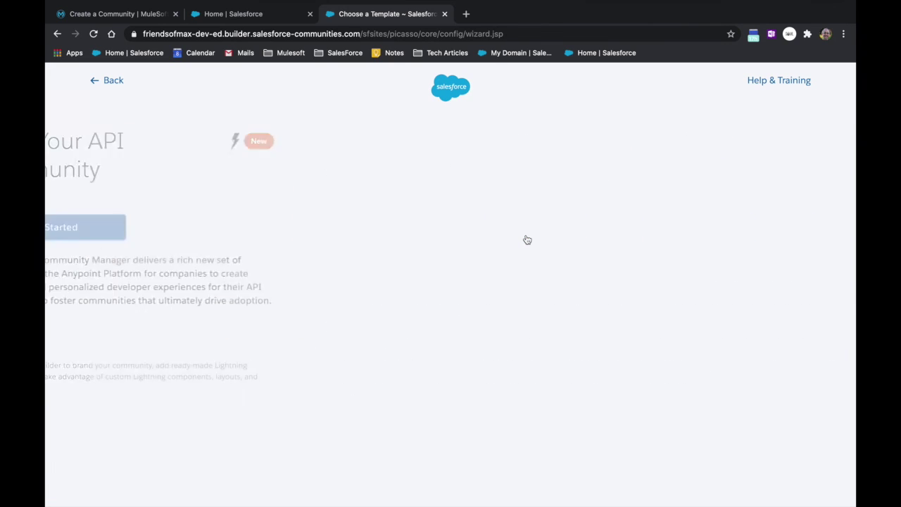
# Name the community Developer Comm, set its URL suffix to devCom and create it.
pyautogui.click(512, 218)
pyautogui.write('D')
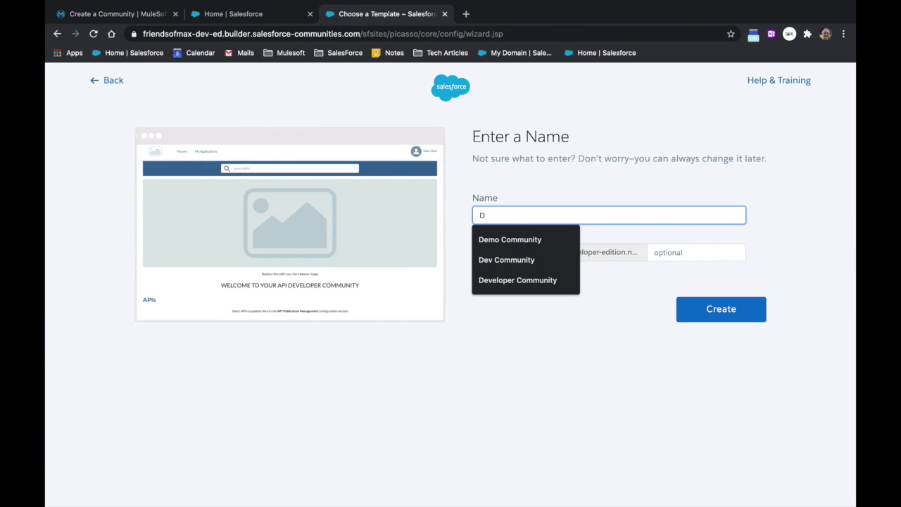
pyautogui.write('eveloper')
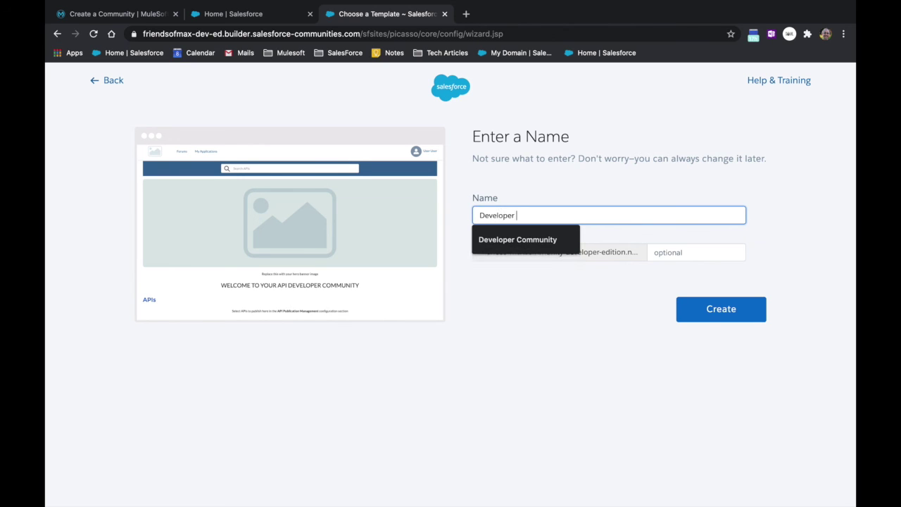
pyautogui.write(' Comm')
pyautogui.press('Tab')
pyautogui.write('devCom')
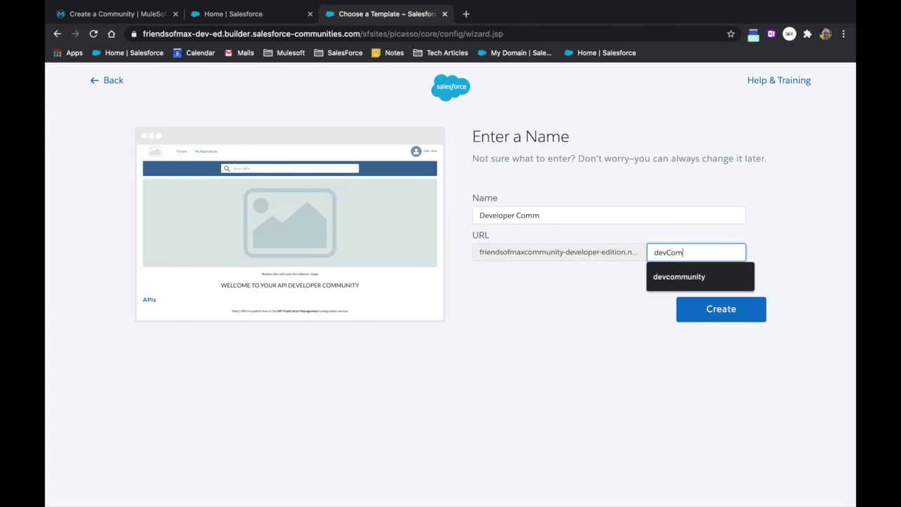
pyautogui.click(717, 307)
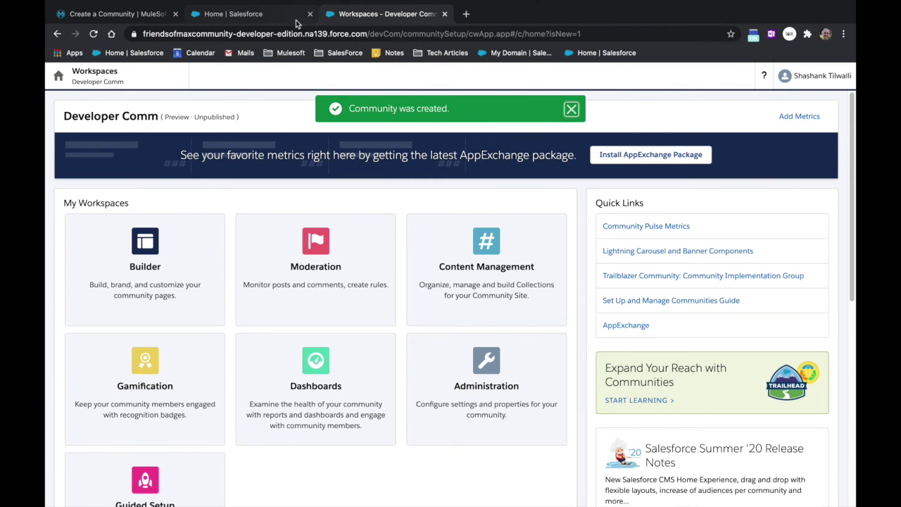
# Return to the Salesforce Setup home page, search the apps and items for "acm ad" and open ACM Administrator.
pyautogui.click(267, 20)
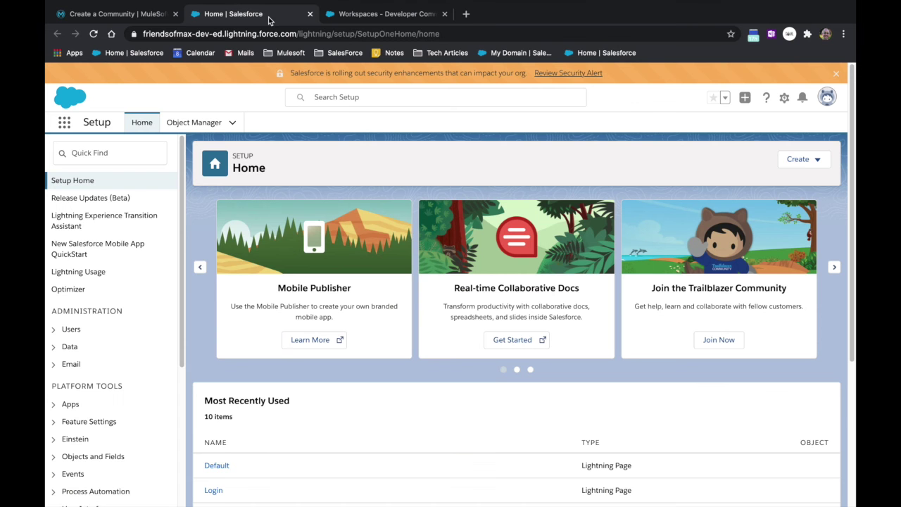
pyautogui.click(65, 122)
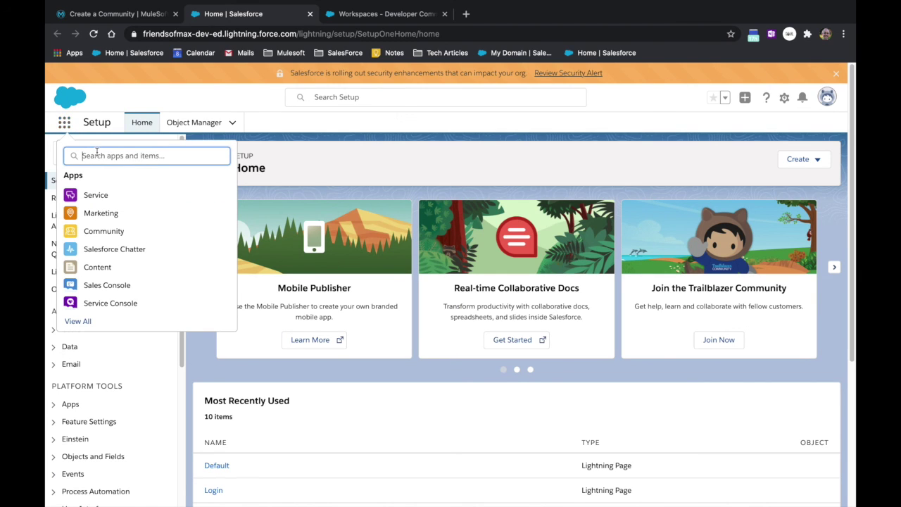
pyautogui.write('acm ad')
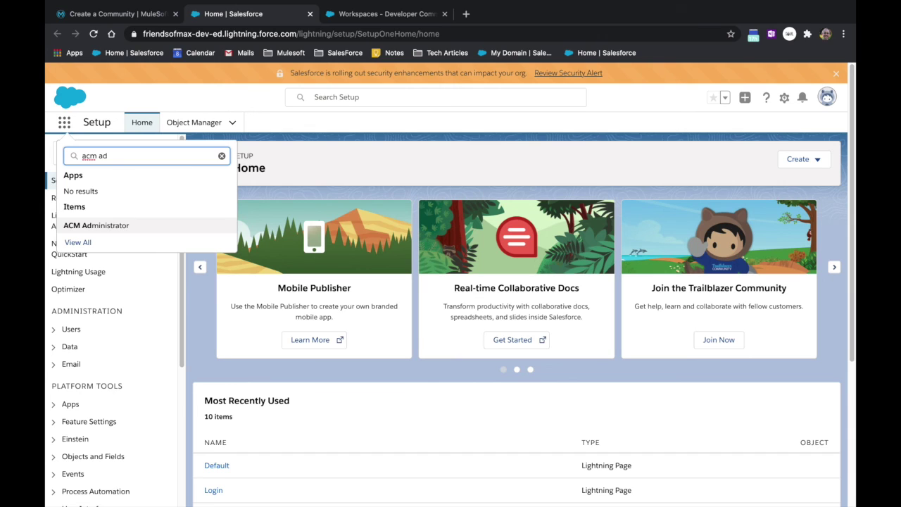
pyautogui.click(99, 226)
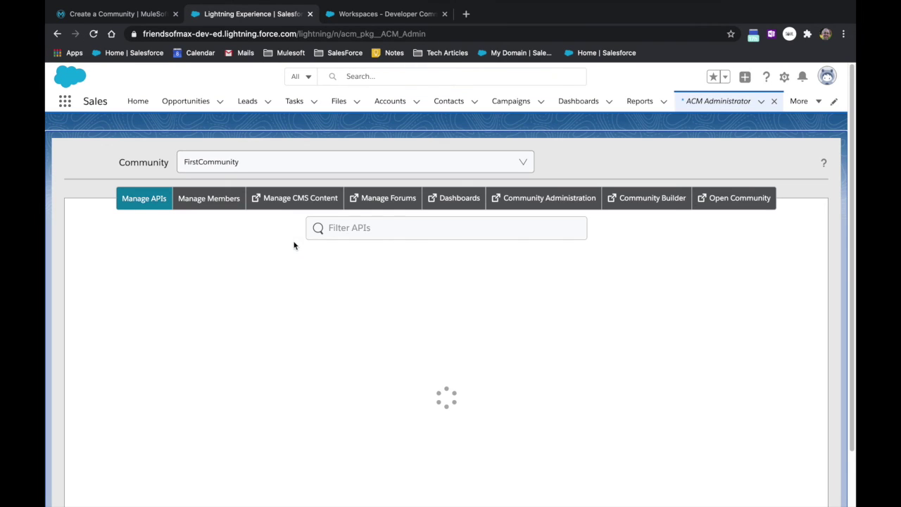
# Select the Developer Comm community and add version v1 of the Accounts API from Exchange to it.
pyautogui.click(259, 168)
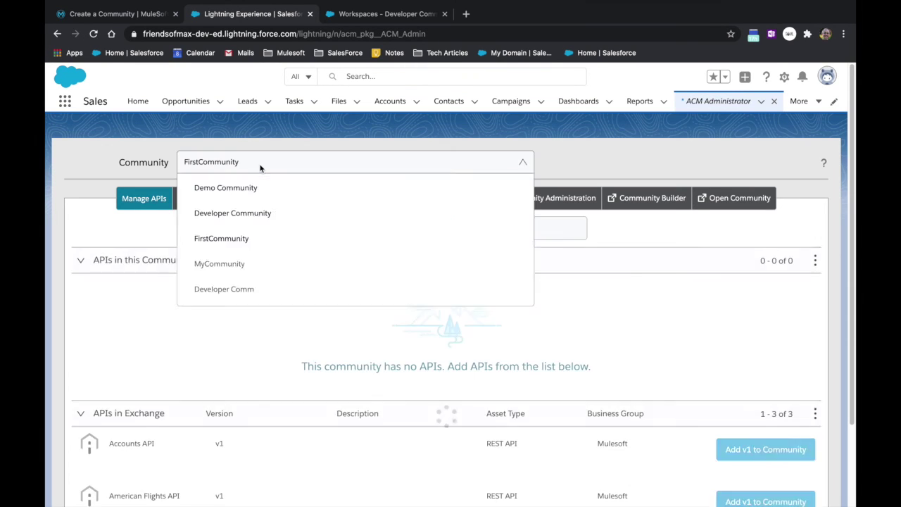
pyautogui.click(260, 167)
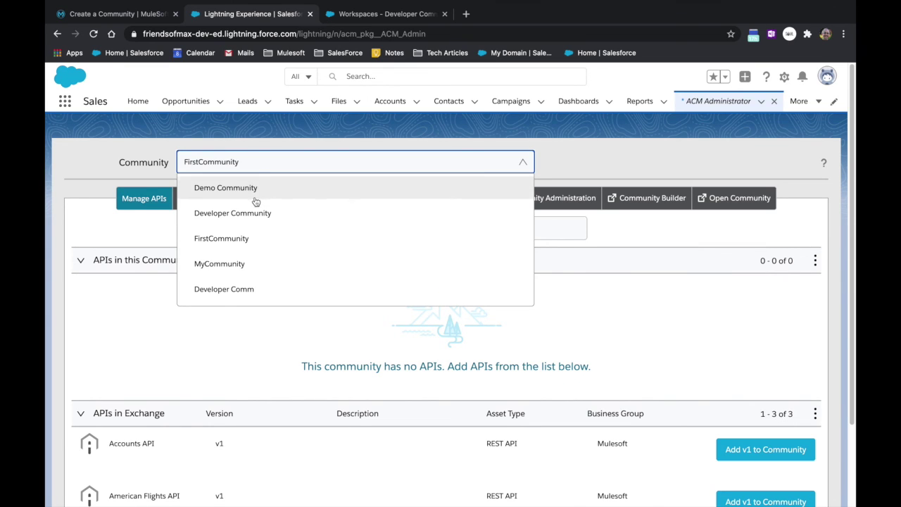
pyautogui.click(250, 295)
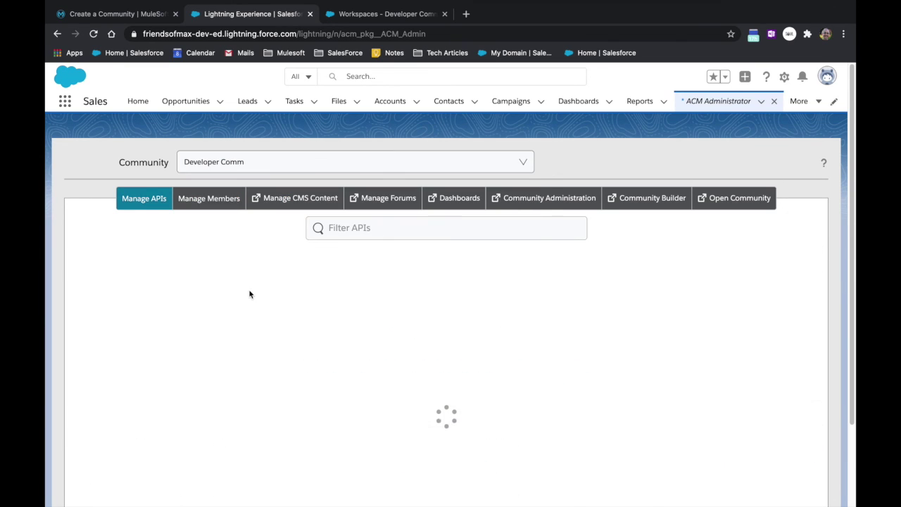
pyautogui.scroll(-2, 551, 330)
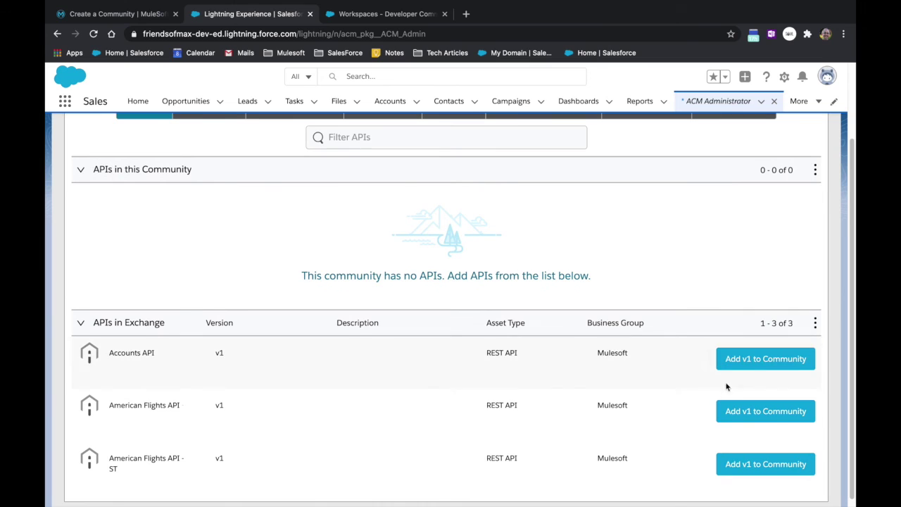
pyautogui.click(728, 360)
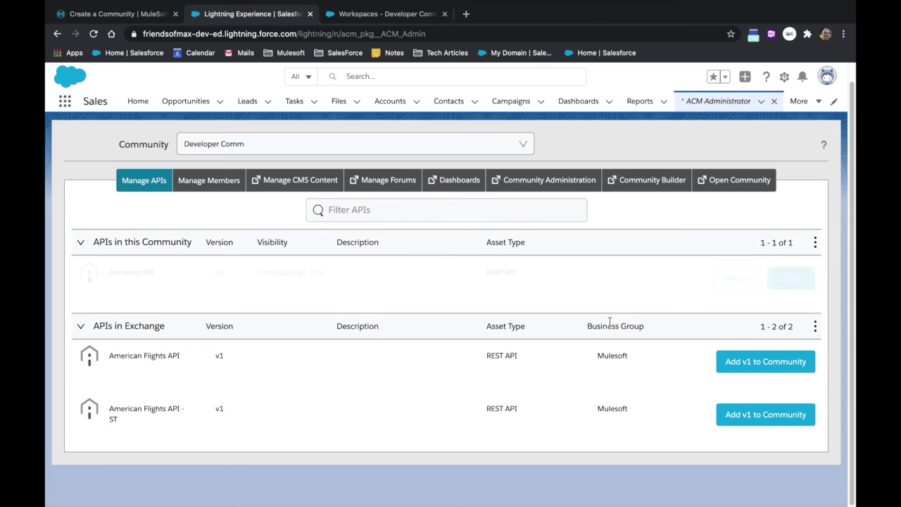